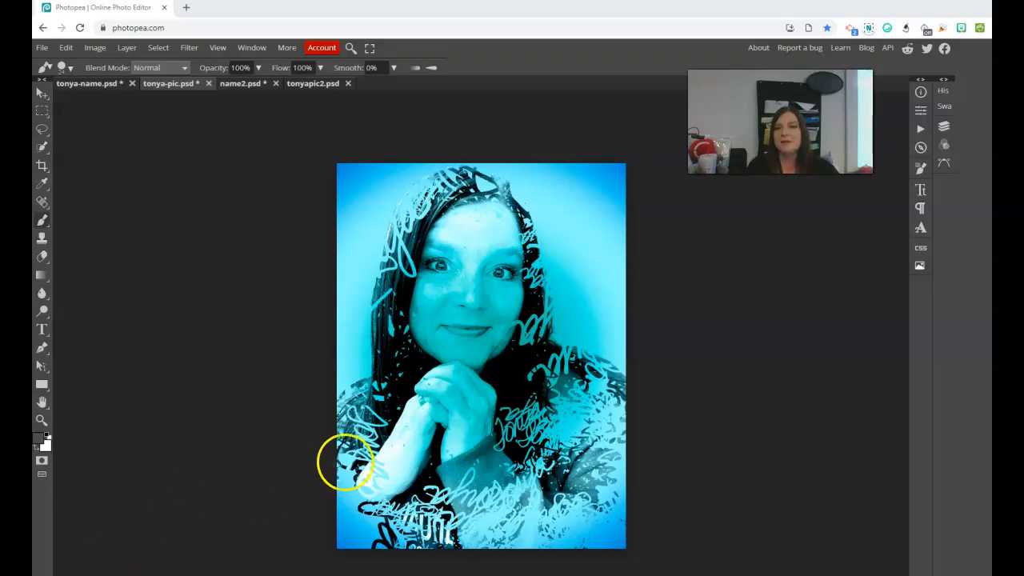
# Step: Switch to the tonyapic2.psd document and view the photo at pixel-to-pixel scale
pyautogui.click(317, 84)
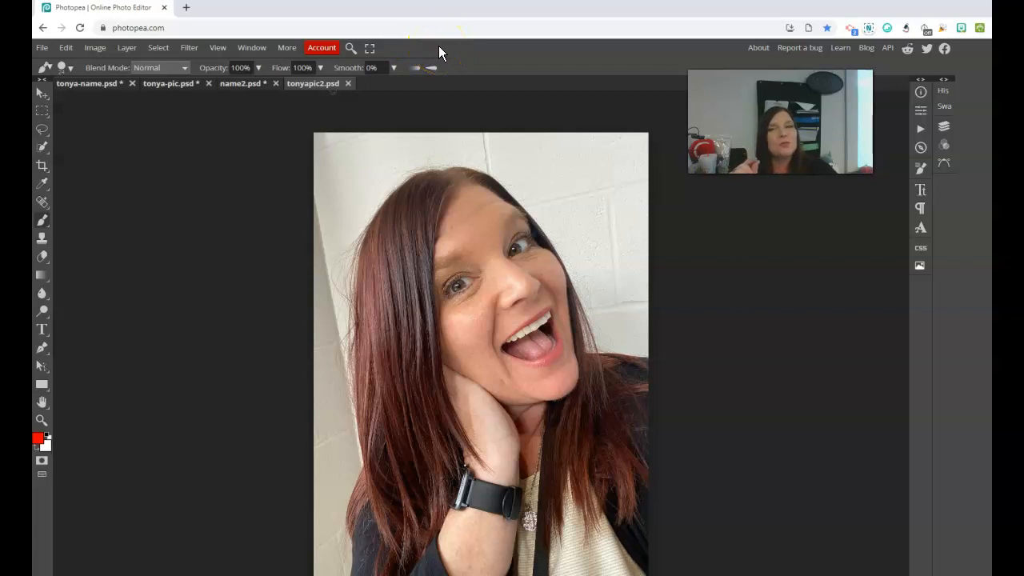
pyautogui.click(219, 49)
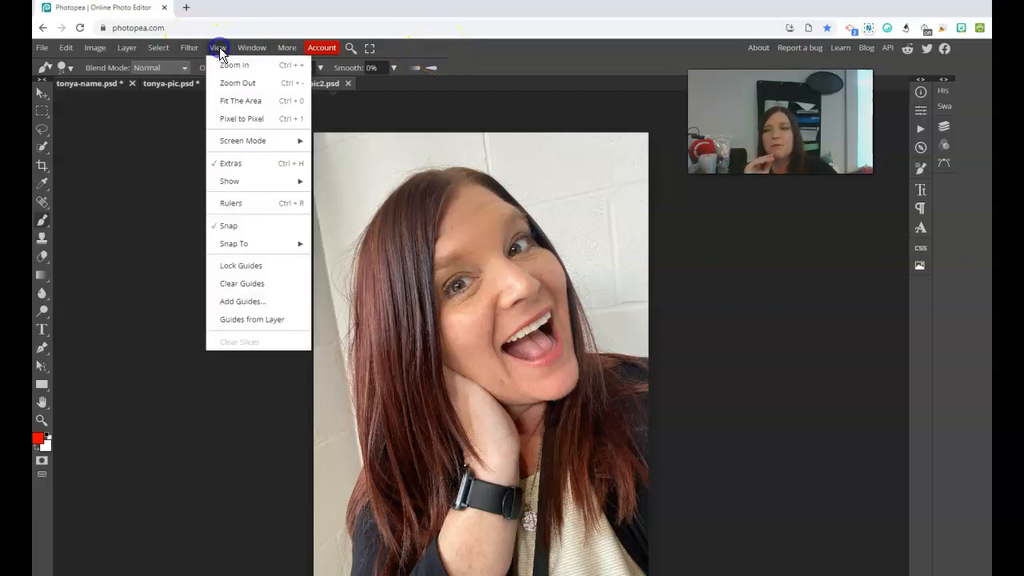
pyautogui.click(253, 119)
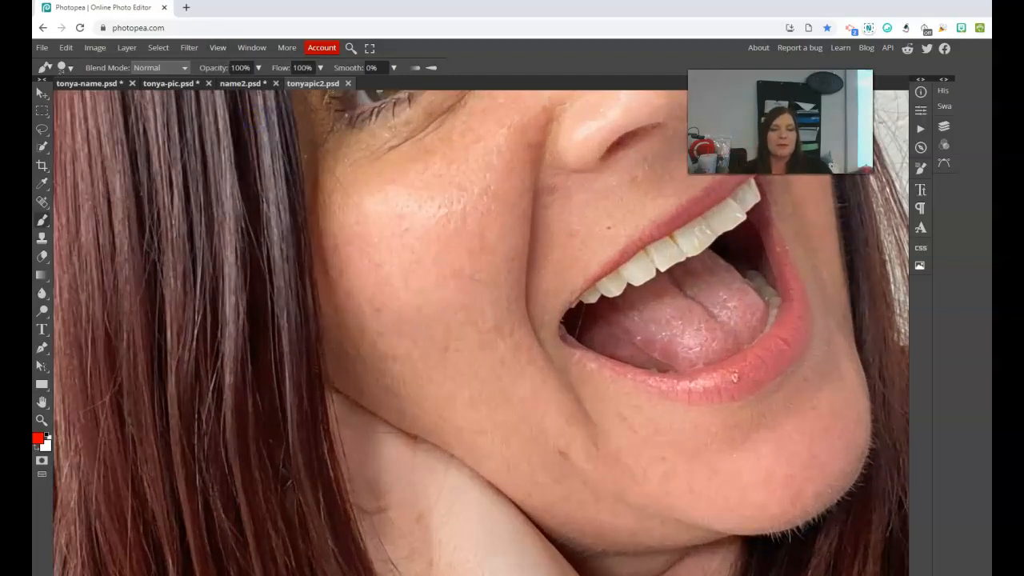
pyautogui.scroll(5, 420, 166)
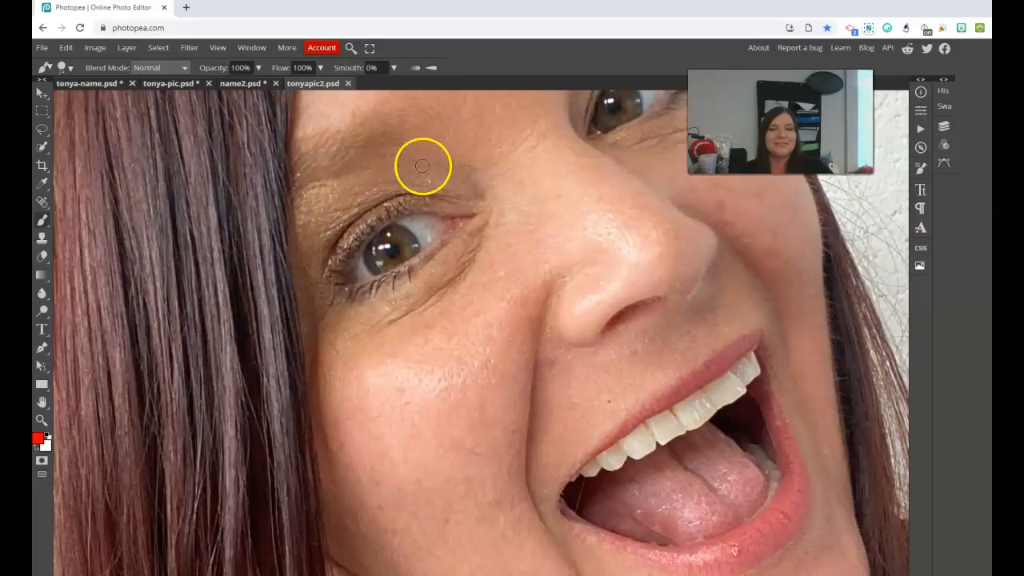
# Step: Resize the image to a width of 1000 pixels, keeping the proportions linked
pyautogui.click(94, 49)
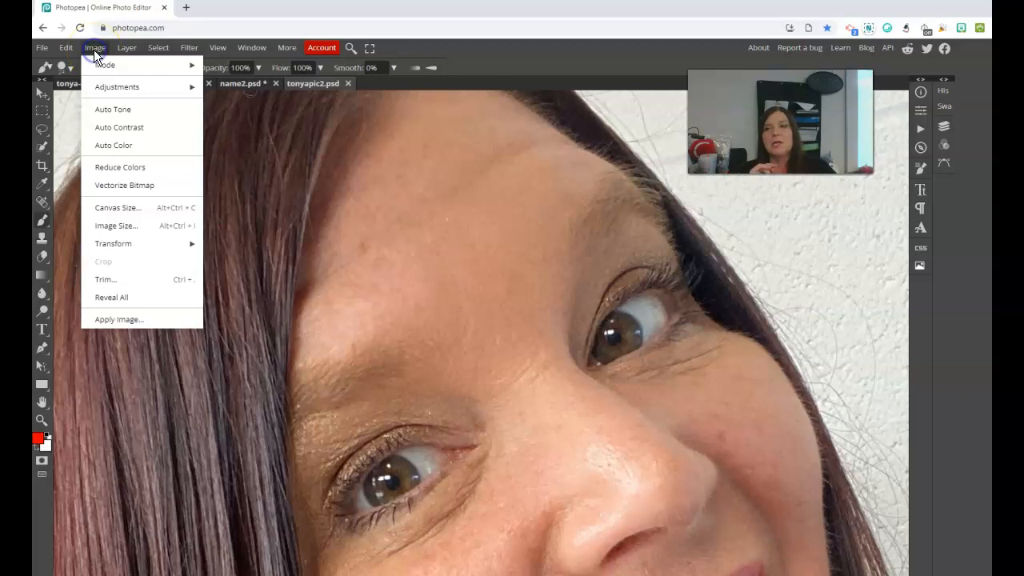
pyautogui.click(114, 226)
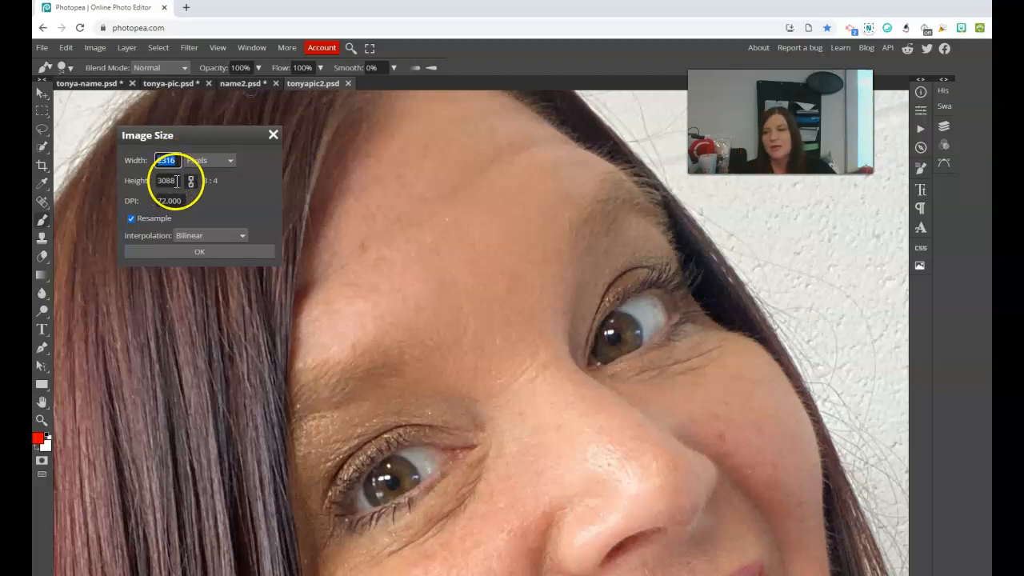
pyautogui.click(167, 160)
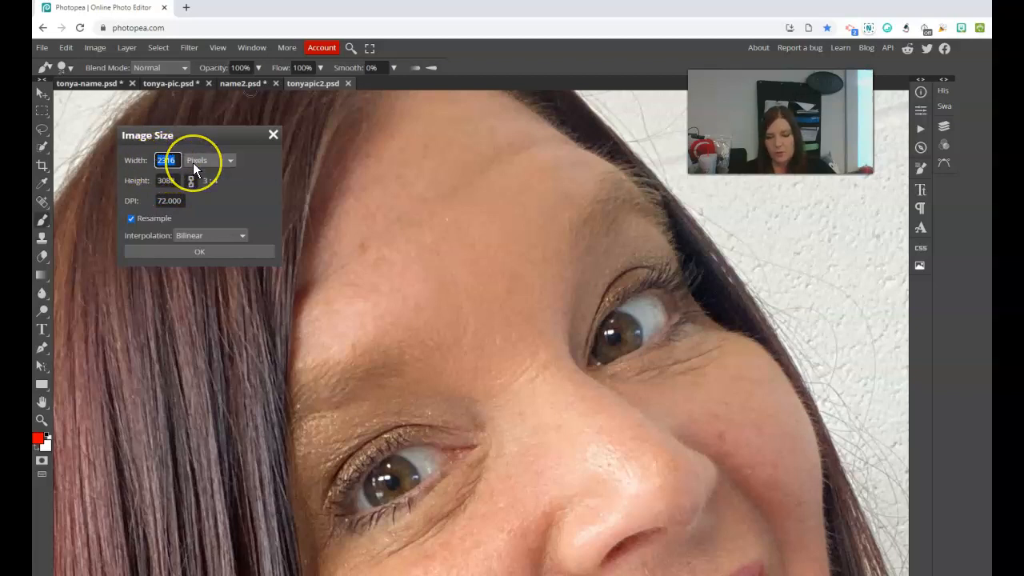
pyautogui.moveTo(178, 163); pyautogui.dragTo(64, 164)
pyautogui.write('1000')
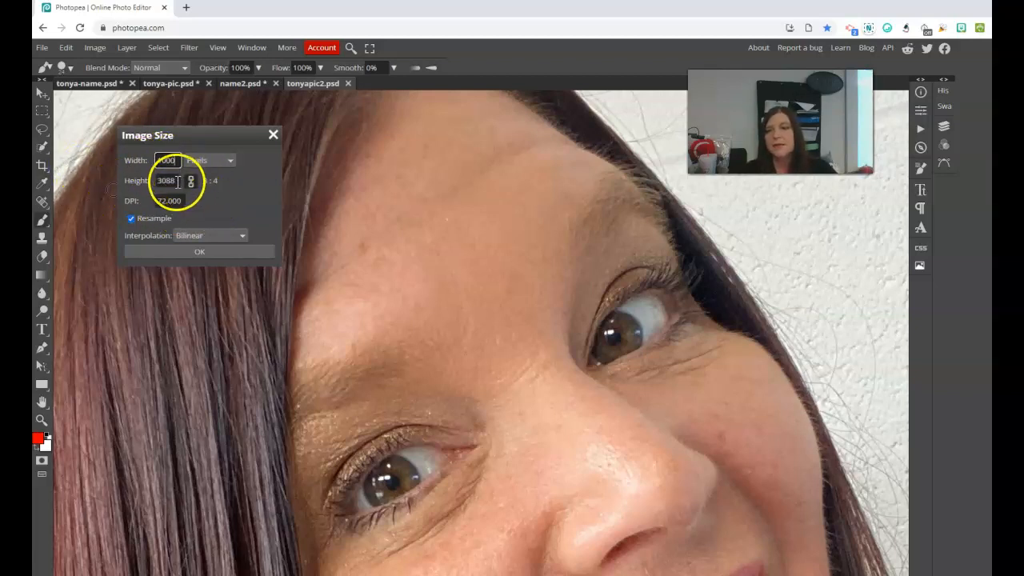
pyautogui.press('Tab')
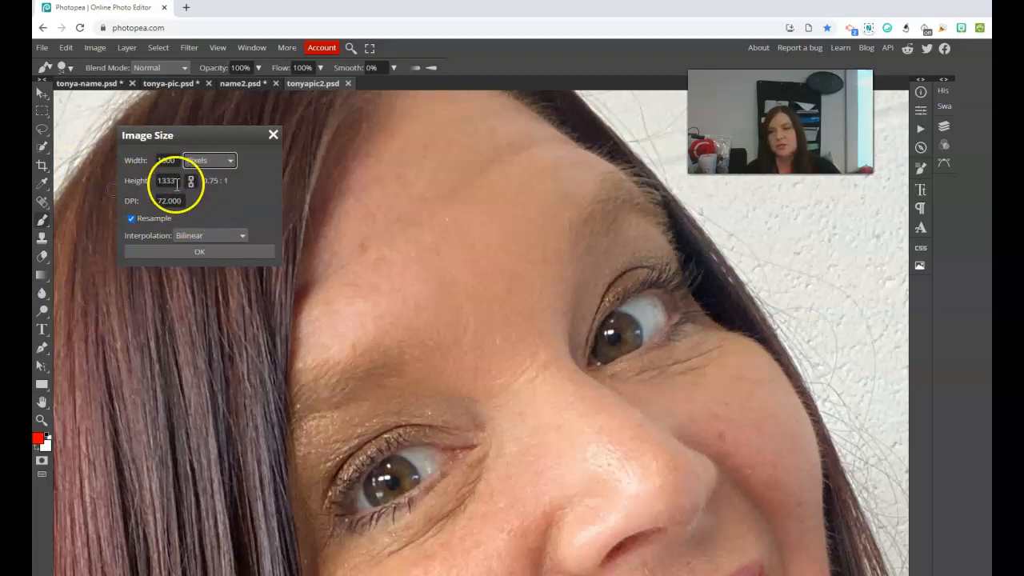
pyautogui.click(208, 252)
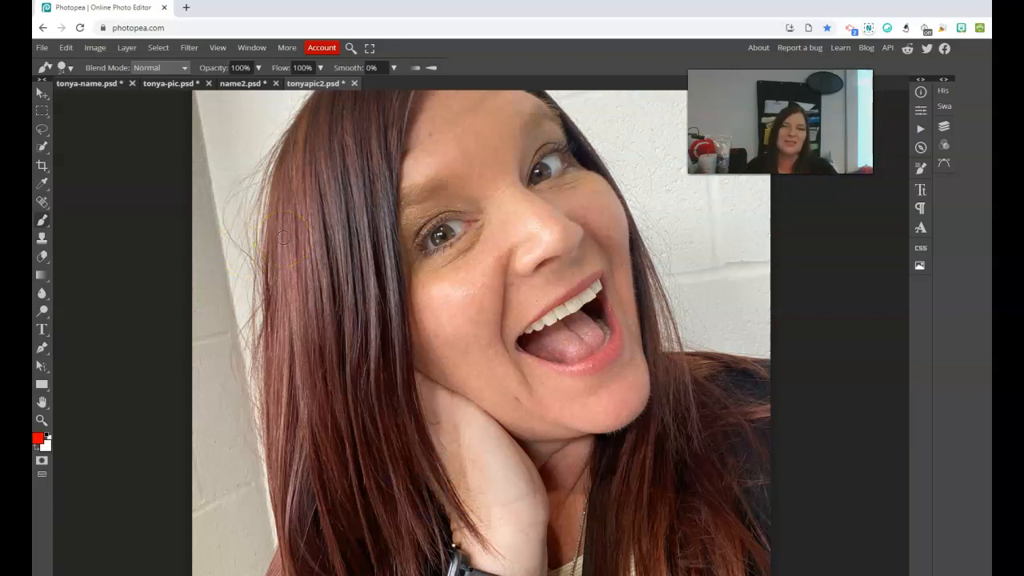
# Step: Convert the photo with a Black & White adjustment, using red 97, yellow 144 and green -36
pyautogui.hotkey('ctrl', '-')
pyautogui.hotkey('ctrl', '-')
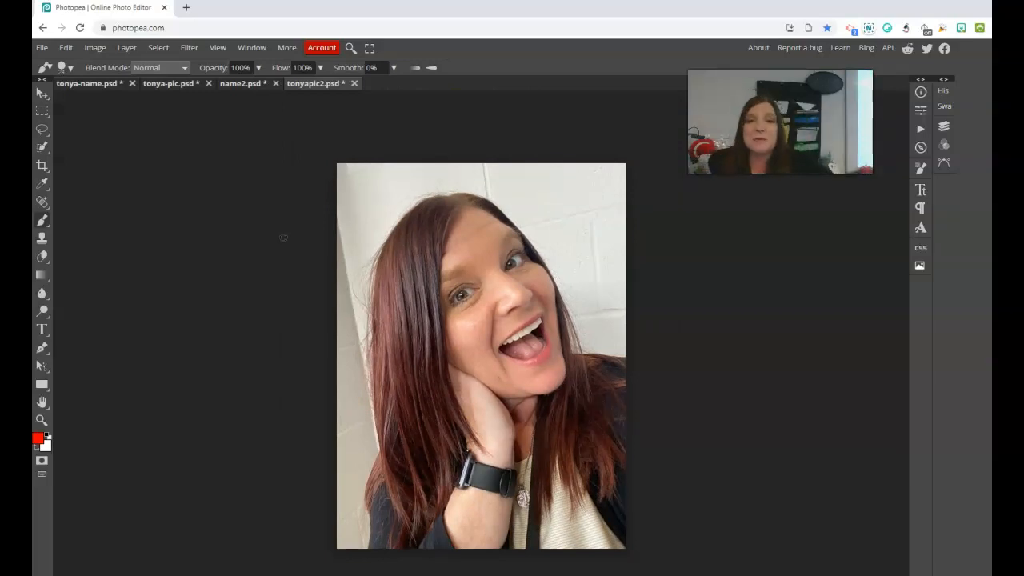
pyautogui.click(96, 48)
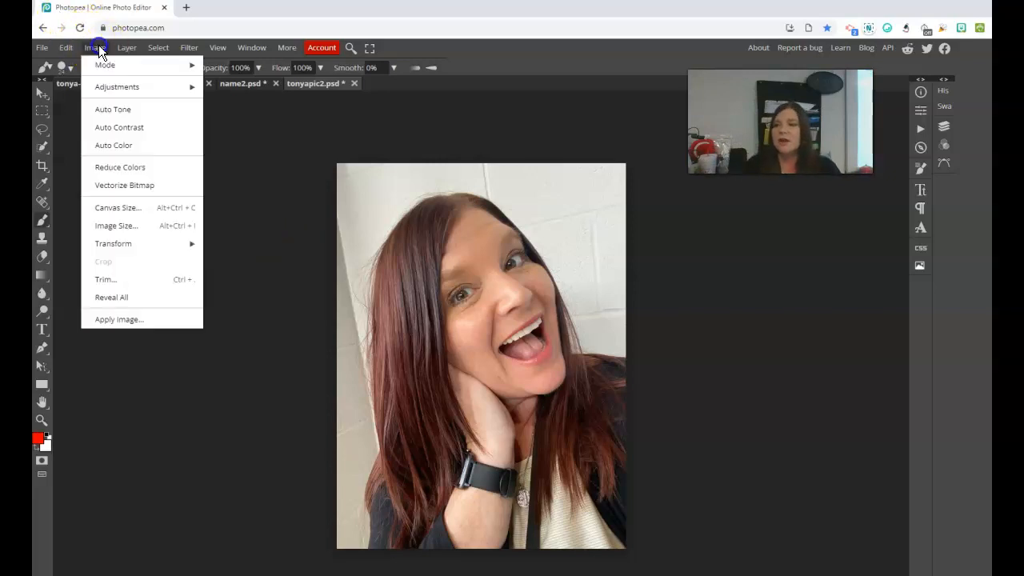
pyautogui.moveTo(103, 63)
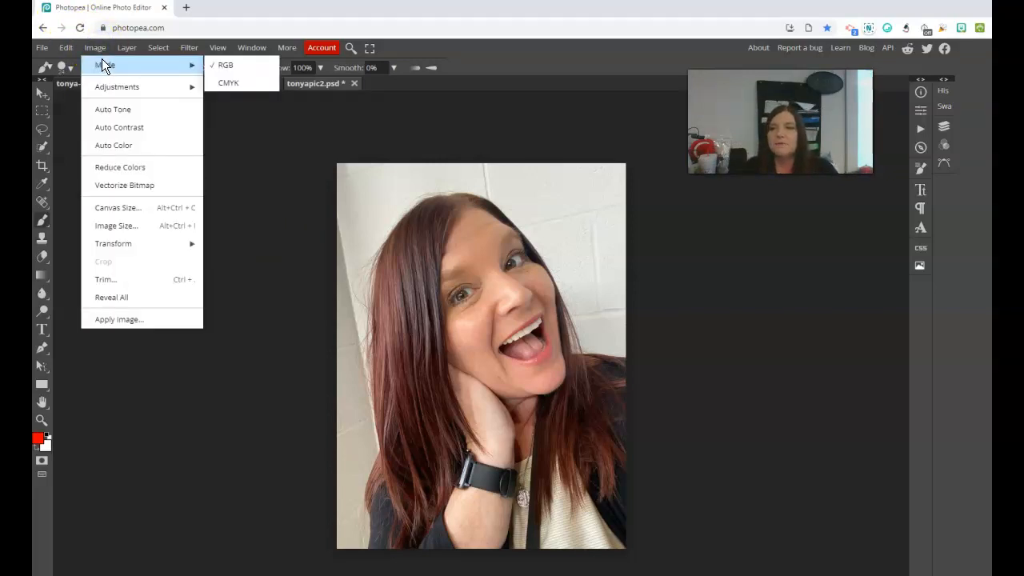
pyautogui.click(109, 88)
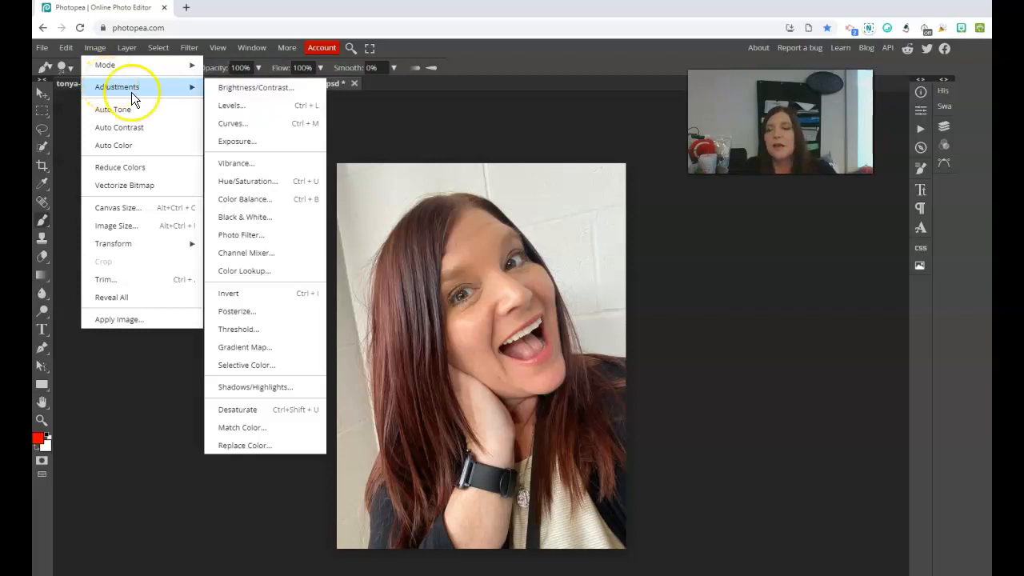
pyautogui.click(253, 217)
pyautogui.moveTo(210, 199); pyautogui.dragTo(184, 261)
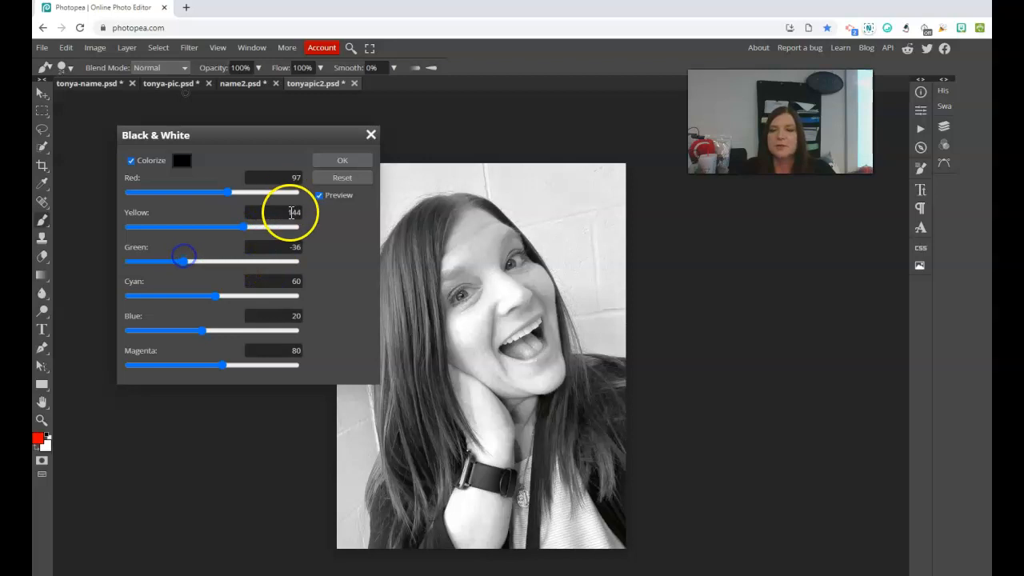
pyautogui.click(342, 160)
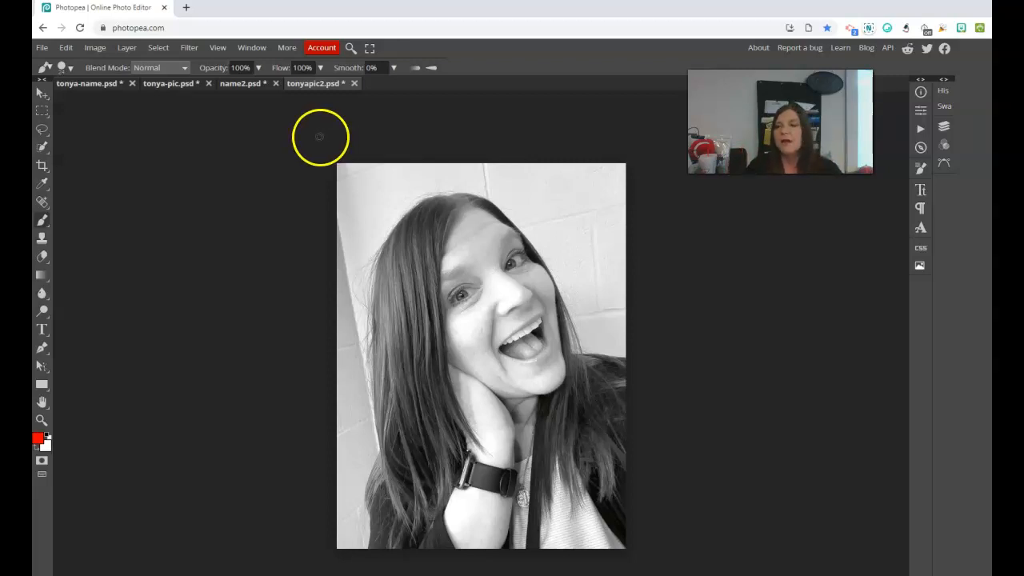
# Step: Quick-select the woman's hair, face and body, and start Refine Edge on the selection
pyautogui.click(42, 150)
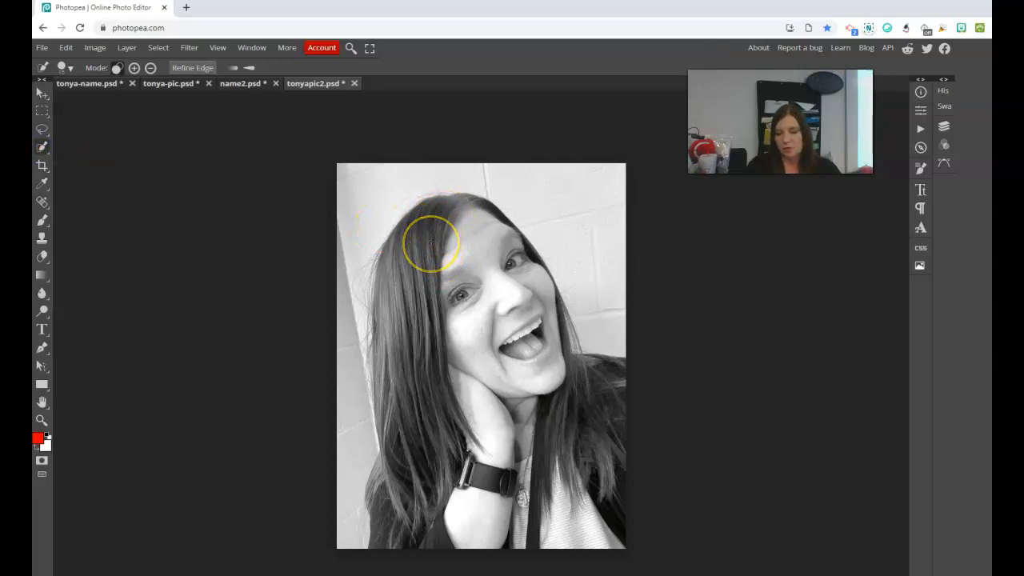
pyautogui.moveTo(440, 237); pyautogui.dragTo(469, 405)
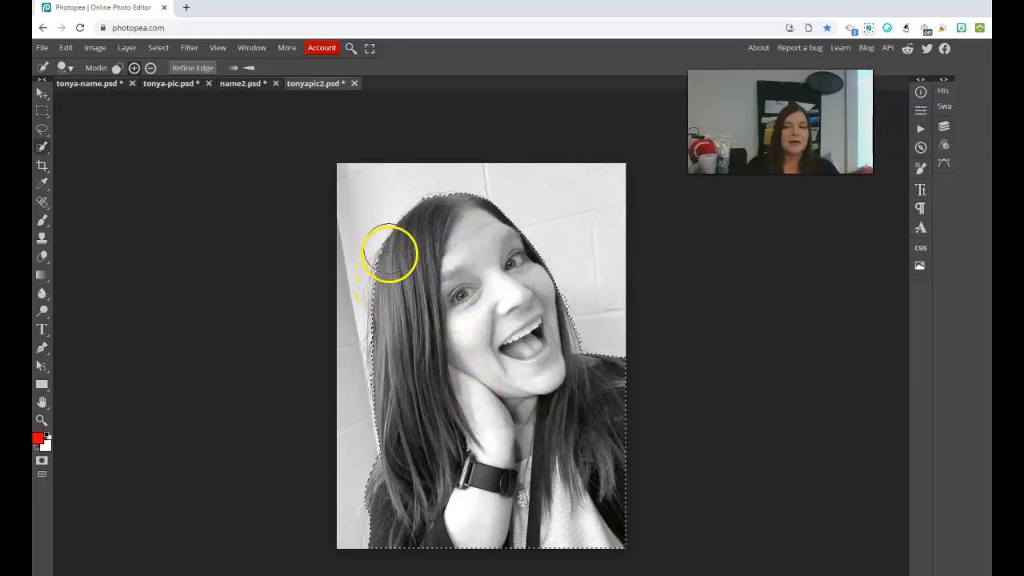
pyautogui.click(190, 69)
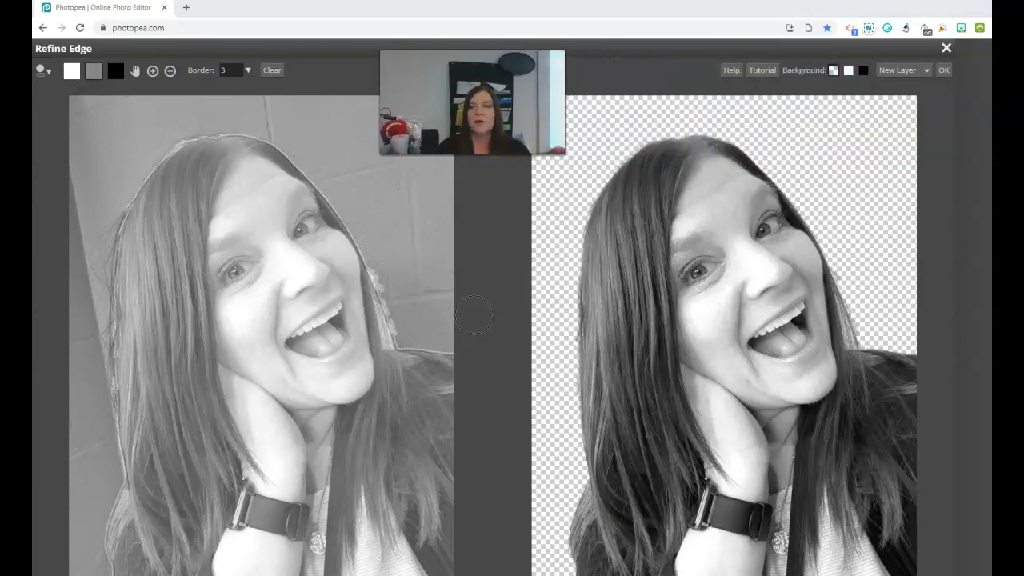
# Step: Refine the loose hair strands beside the cheek with the mask brush and output the cutout as a new layer
pyautogui.click(94, 72)
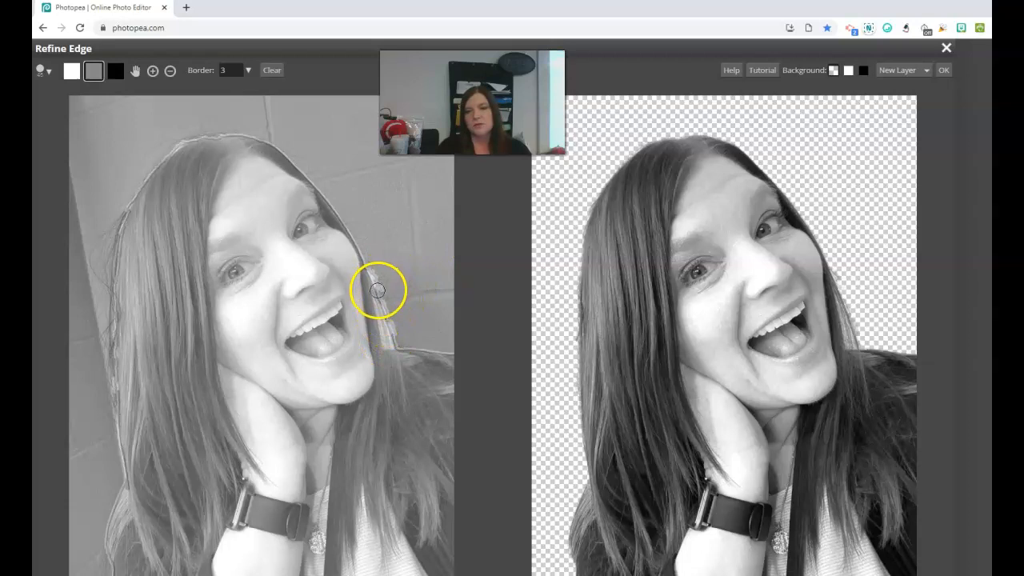
pyautogui.moveTo(369, 276); pyautogui.dragTo(388, 349)
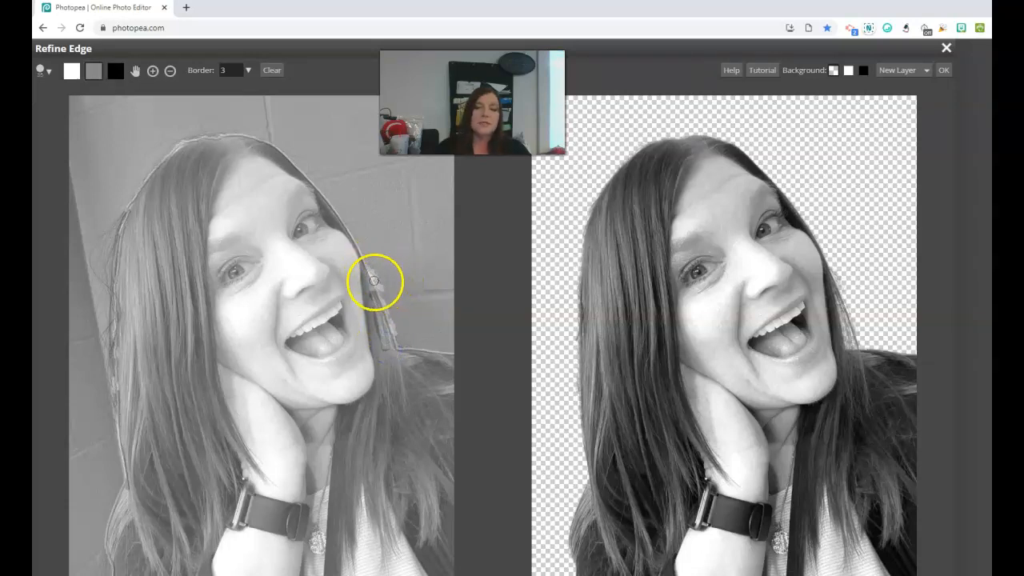
pyautogui.moveTo(374, 273); pyautogui.dragTo(404, 339)
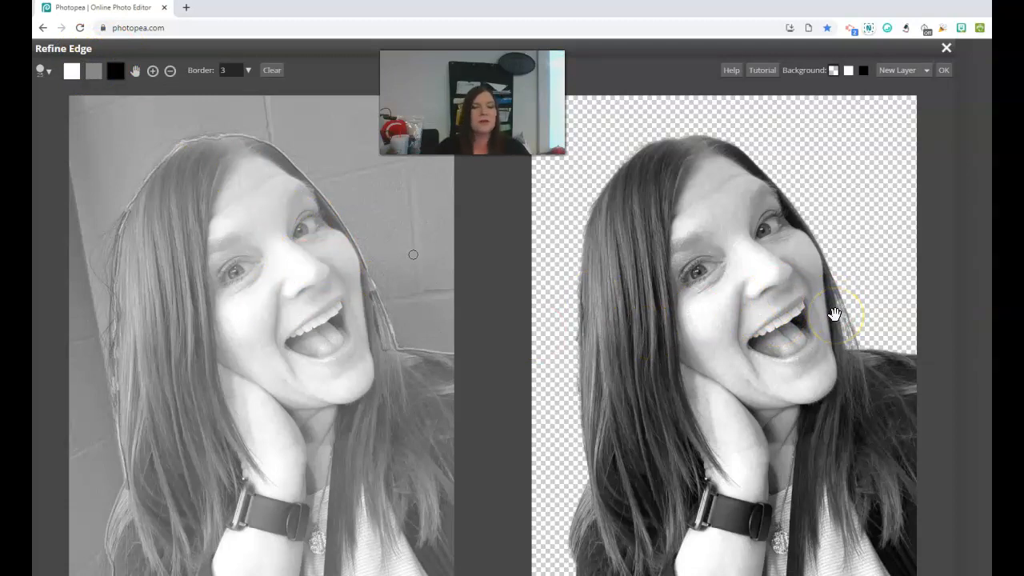
pyautogui.click(816, 310)
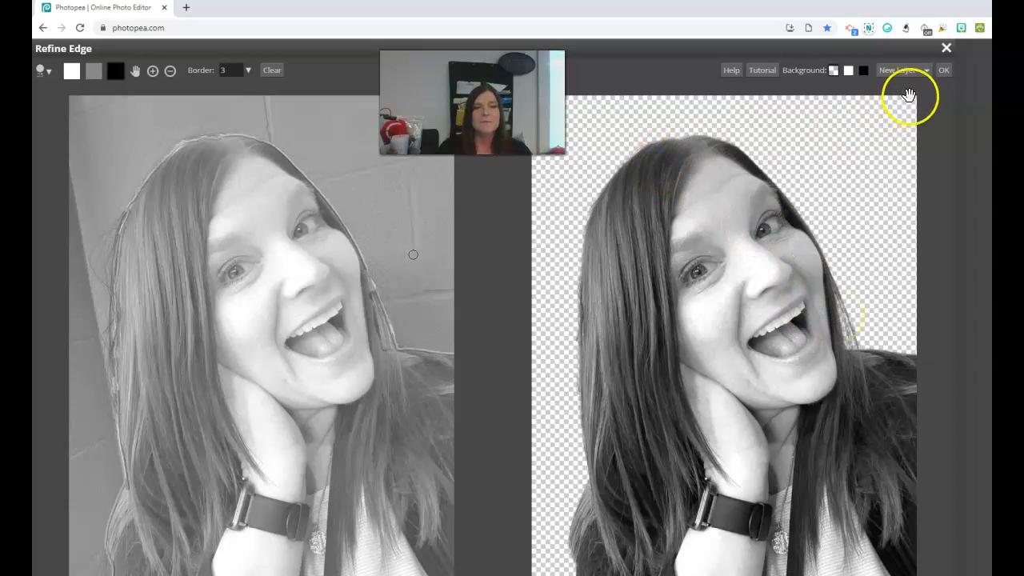
pyautogui.click(924, 72)
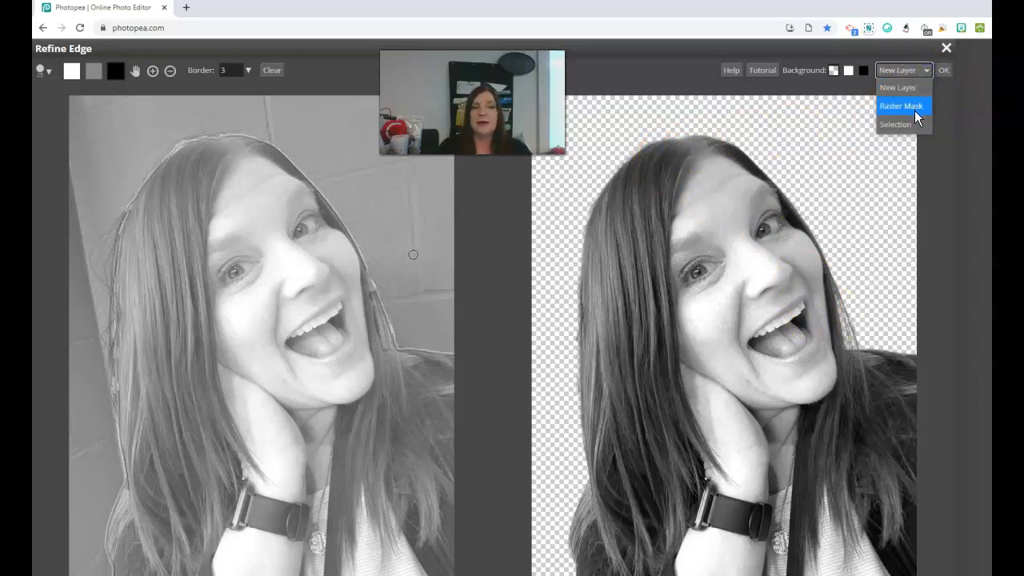
pyautogui.click(915, 69)
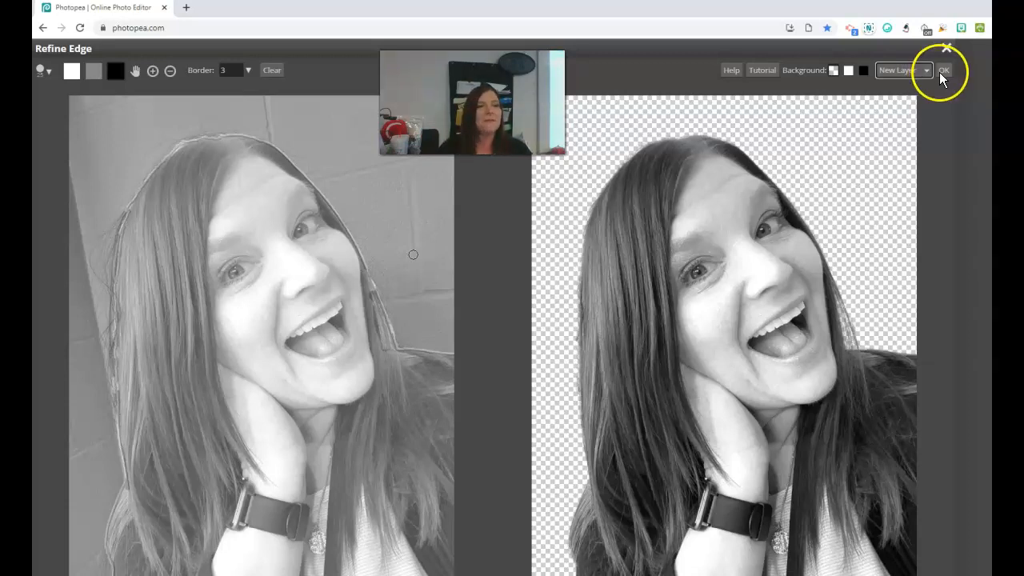
pyautogui.click(943, 70)
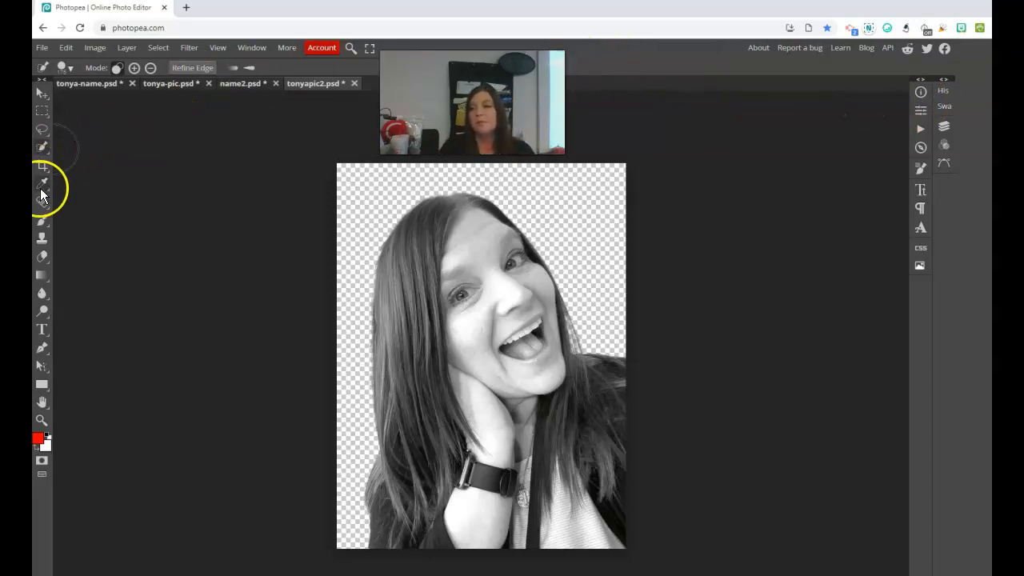
# Step: Choose the Brush tool with the custom 1677 px signature brush tip
pyautogui.click(42, 220)
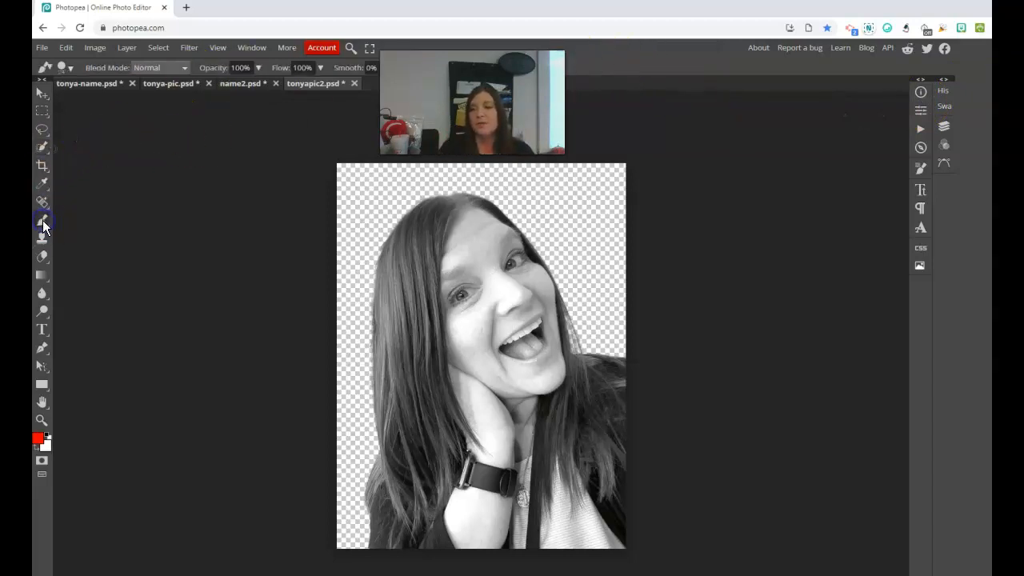
pyautogui.click(69, 67)
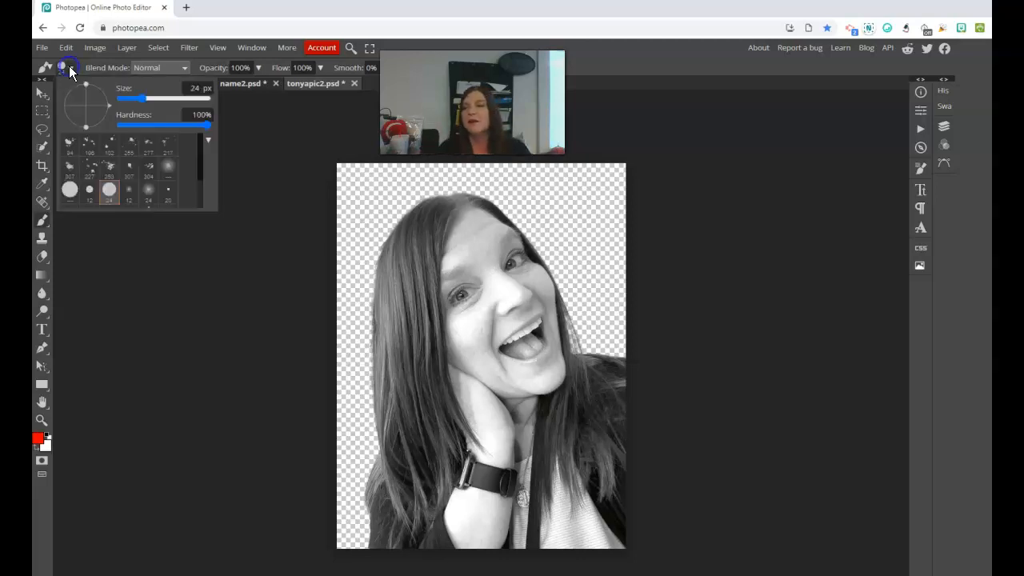
pyautogui.moveTo(205, 160); pyautogui.dragTo(202, 196)
pyautogui.click(109, 195)
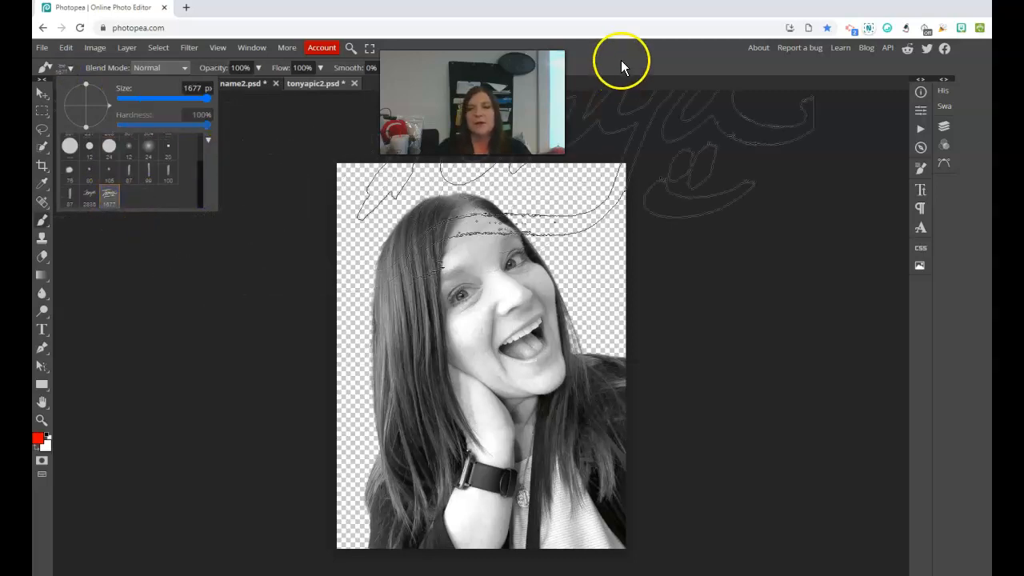
pyautogui.click(582, 29)
pyautogui.write('[[[[[')
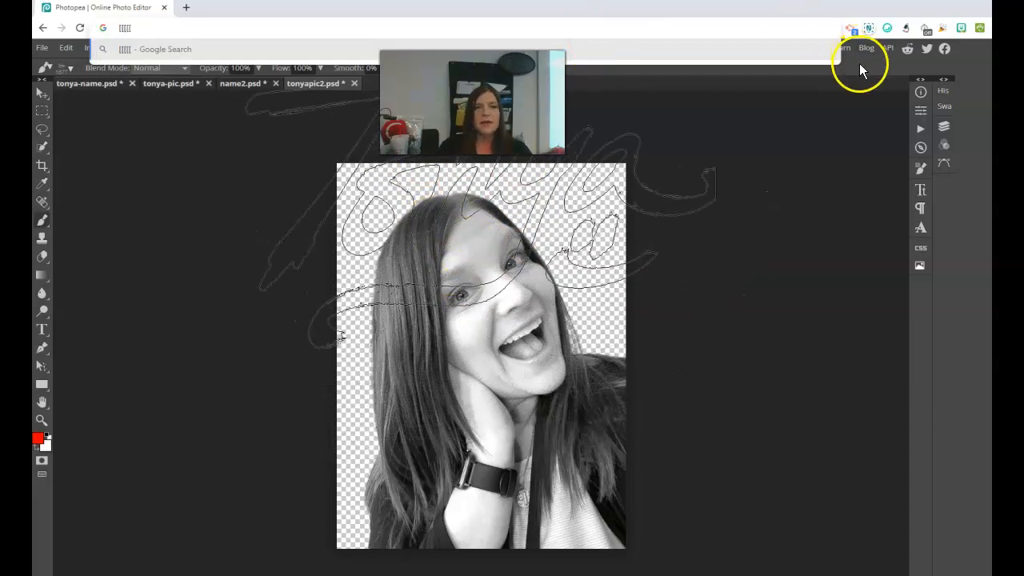
pyautogui.click(860, 63)
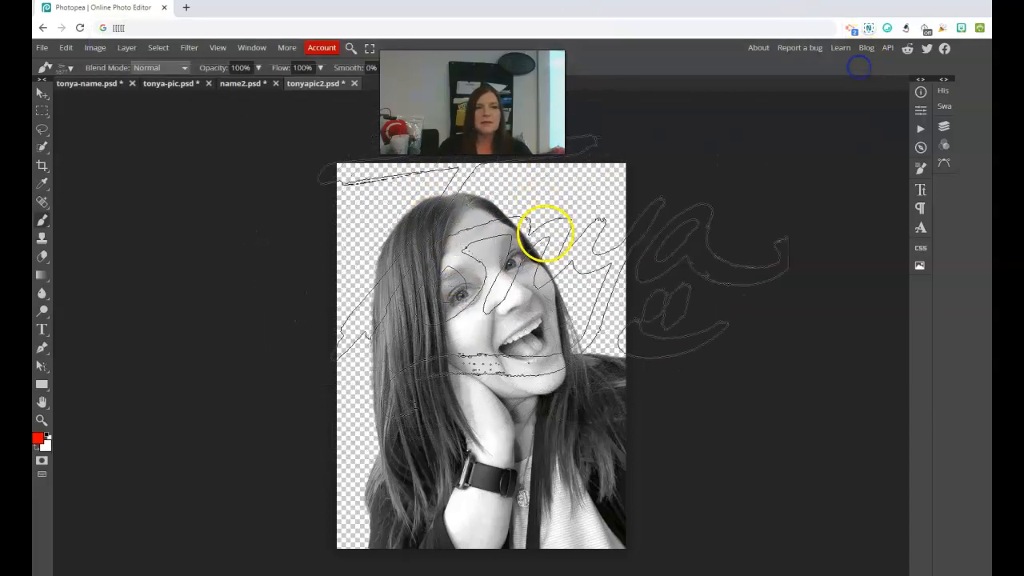
# Step: Reduce the signature brush size to 400 px
pyautogui.press('[')
pyautogui.press('[')
pyautogui.press('[')
pyautogui.press('[')
pyautogui.press('[')
pyautogui.press('[')
pyautogui.press('[')
pyautogui.press('[')
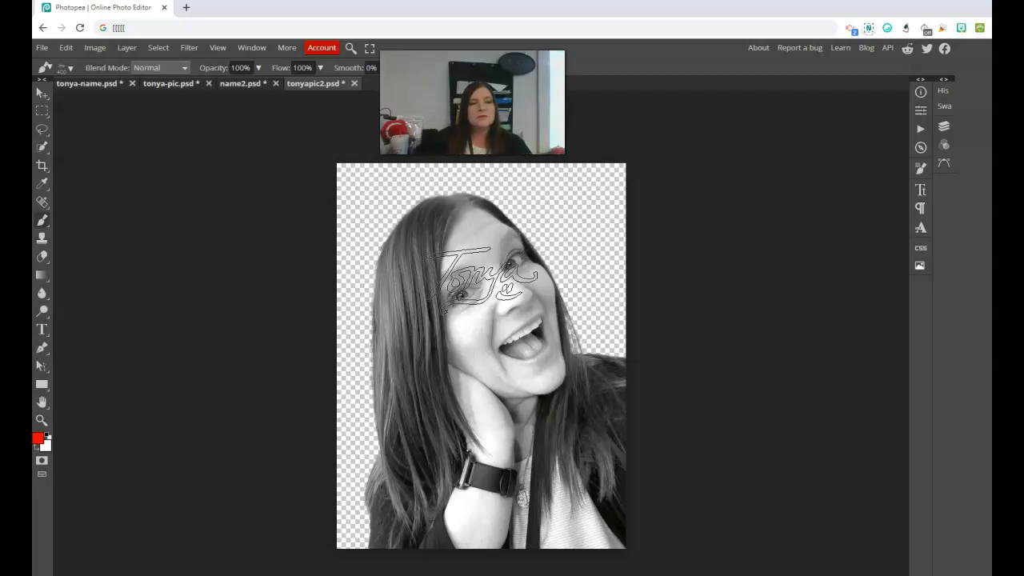
# Step: Display the layers and compare the cutout with the original by toggling visibility, leaving only the cutout shown and selected
pyautogui.click(252, 48)
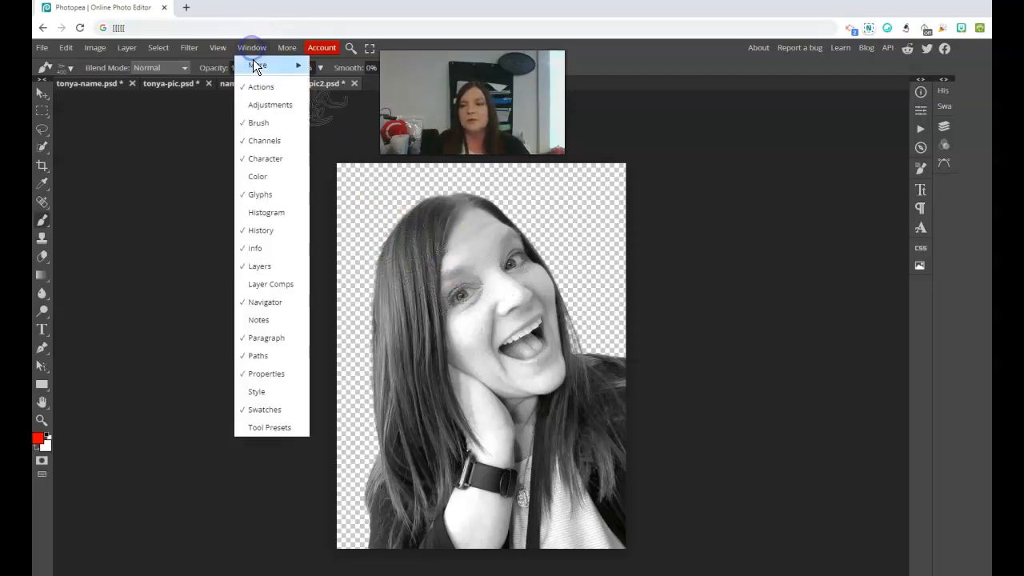
pyautogui.click(262, 267)
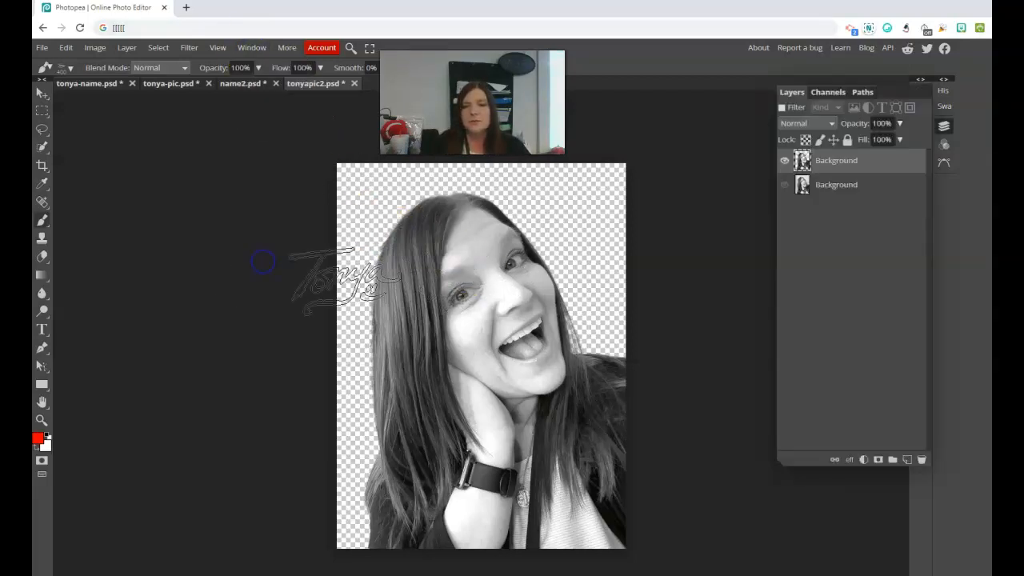
pyautogui.click(785, 161)
pyautogui.click(788, 193)
pyautogui.click(789, 189)
pyautogui.click(785, 162)
pyautogui.click(850, 171)
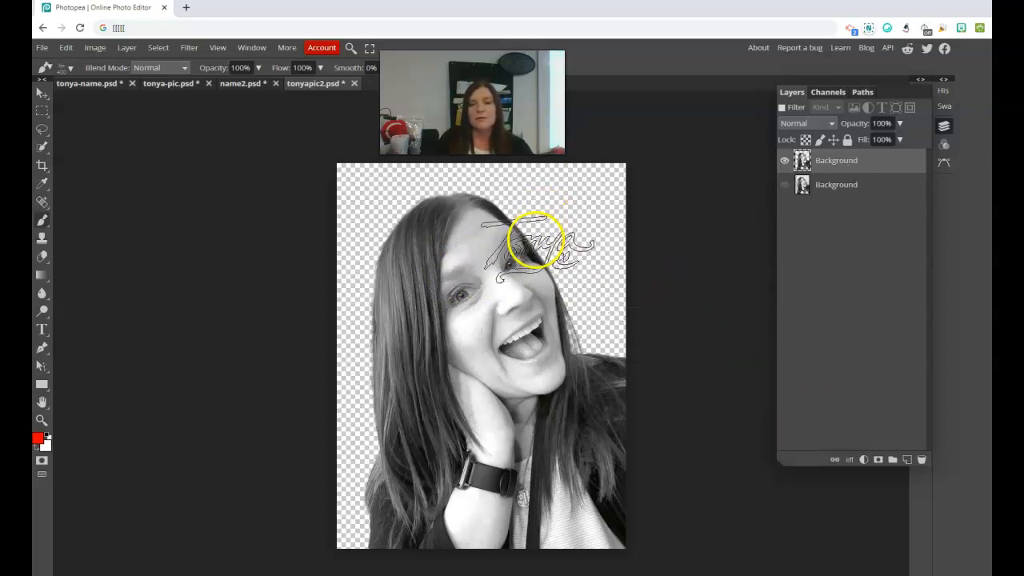
# Step: Try a red signature-brush stroke across the face of the cutout, and undo it
pyautogui.moveTo(519, 207); pyautogui.dragTo(531, 297)
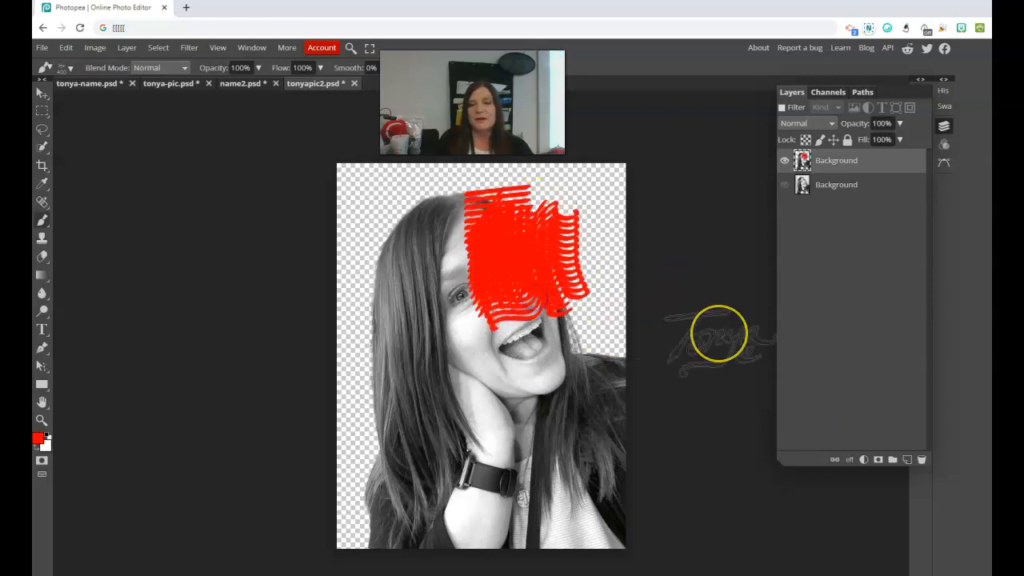
pyautogui.hotkey('ctrl', 'z')
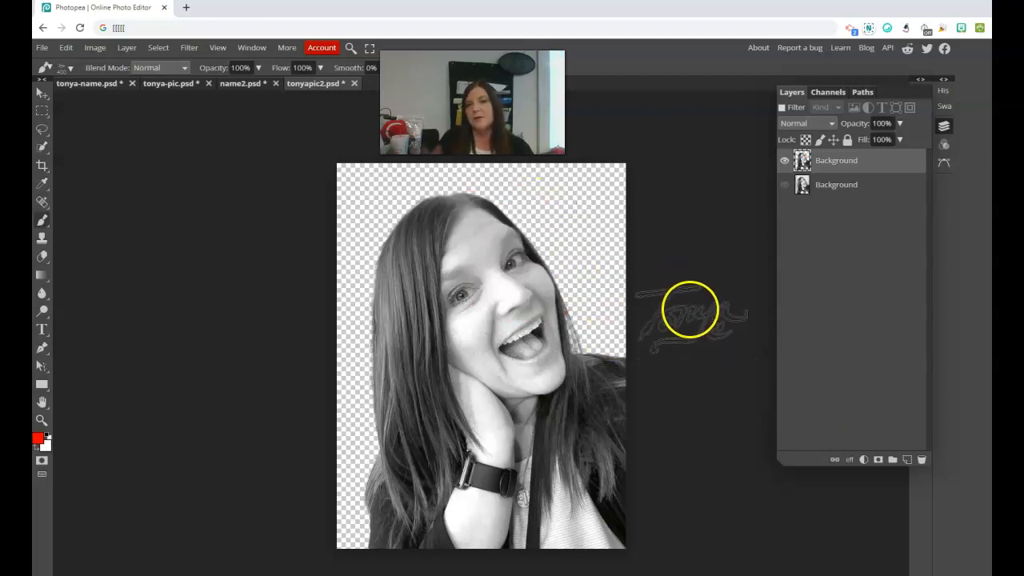
# Step: Display the brush settings and expand the collapsed side panels so all brush options are accessible
pyautogui.click(251, 47)
pyautogui.click(268, 124)
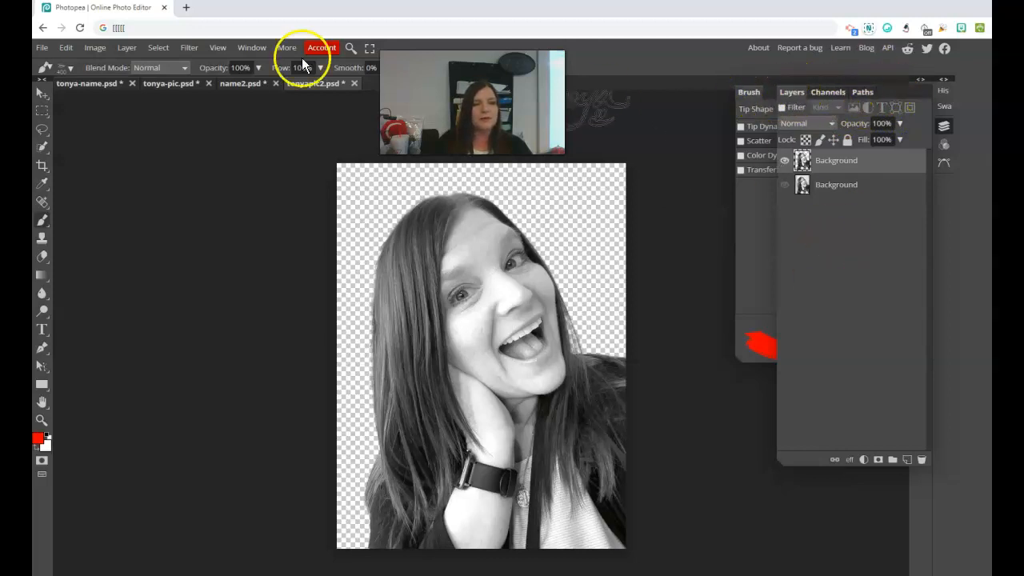
pyautogui.click(252, 48)
pyautogui.click(263, 269)
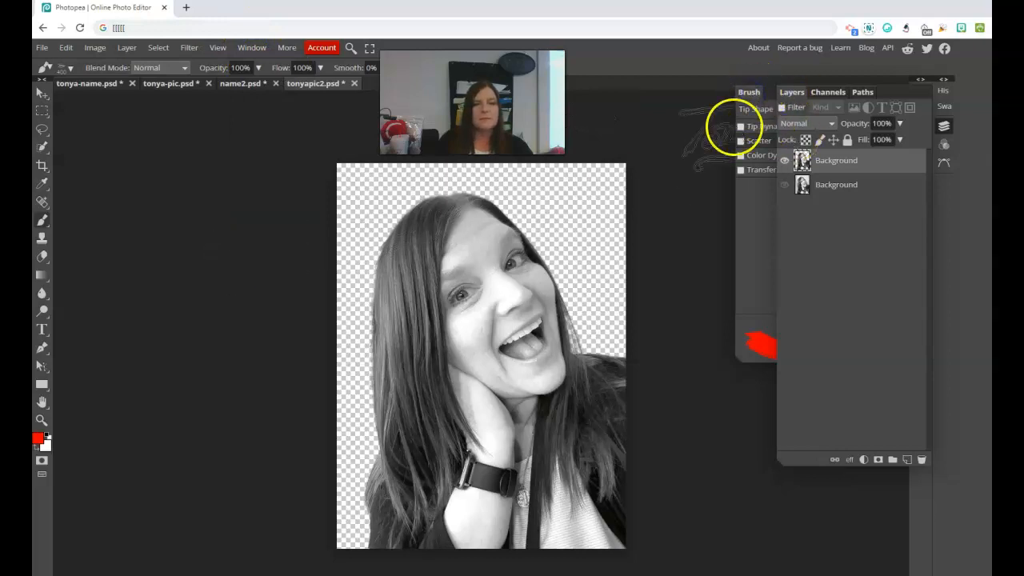
pyautogui.click(918, 83)
pyautogui.click(942, 81)
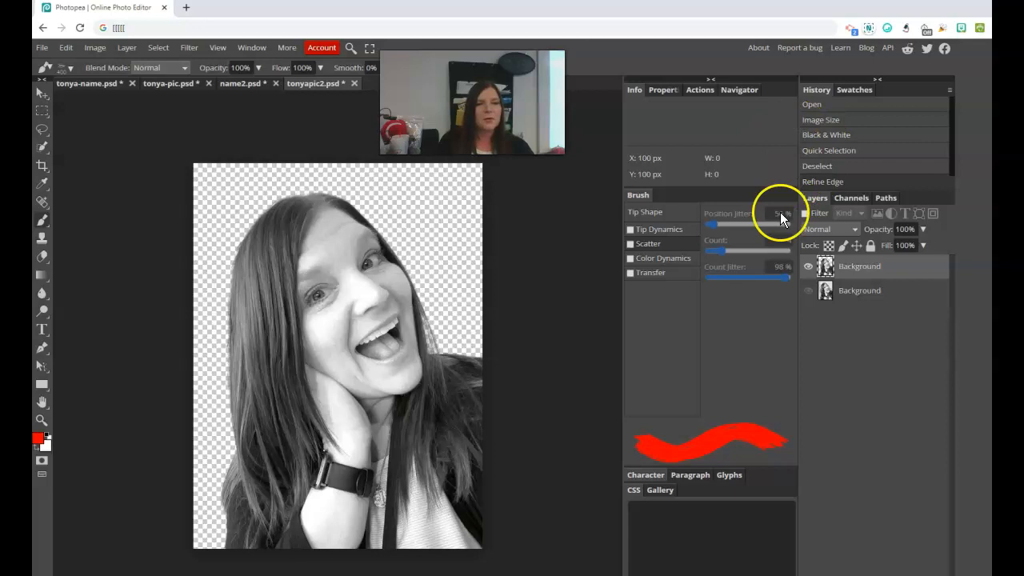
# Step: Enable Tip Dynamics for the signature brush with 26% size jitter, 35% minimal diameter and 17% angle jitter
pyautogui.click(633, 230)
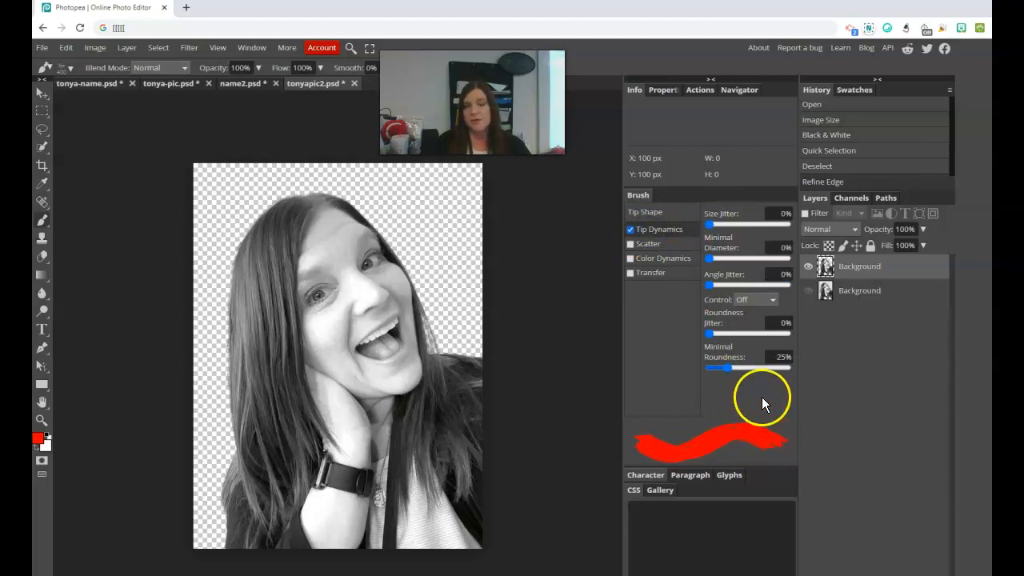
pyautogui.moveTo(711, 224); pyautogui.dragTo(731, 260)
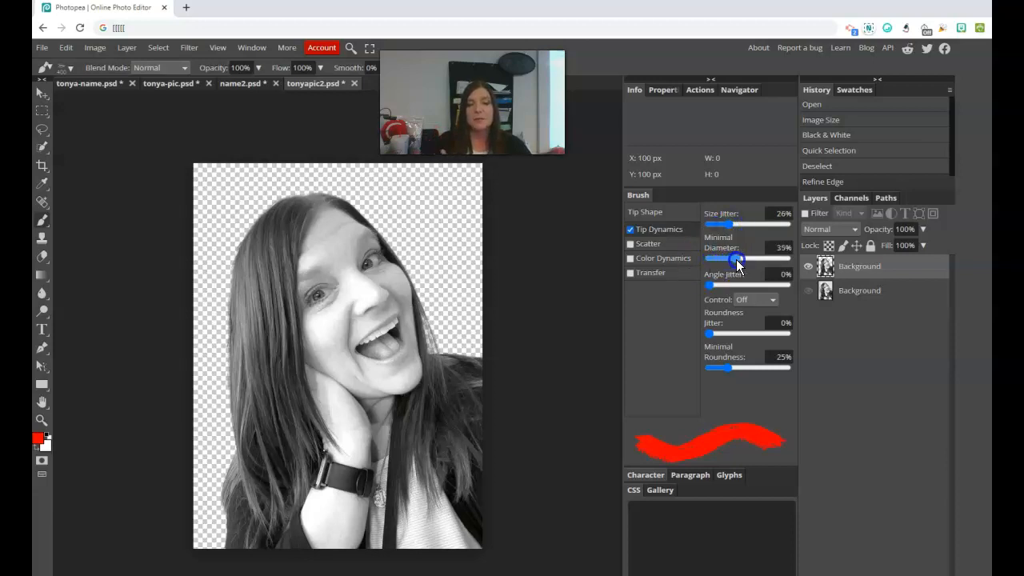
pyautogui.moveTo(709, 286); pyautogui.dragTo(723, 287)
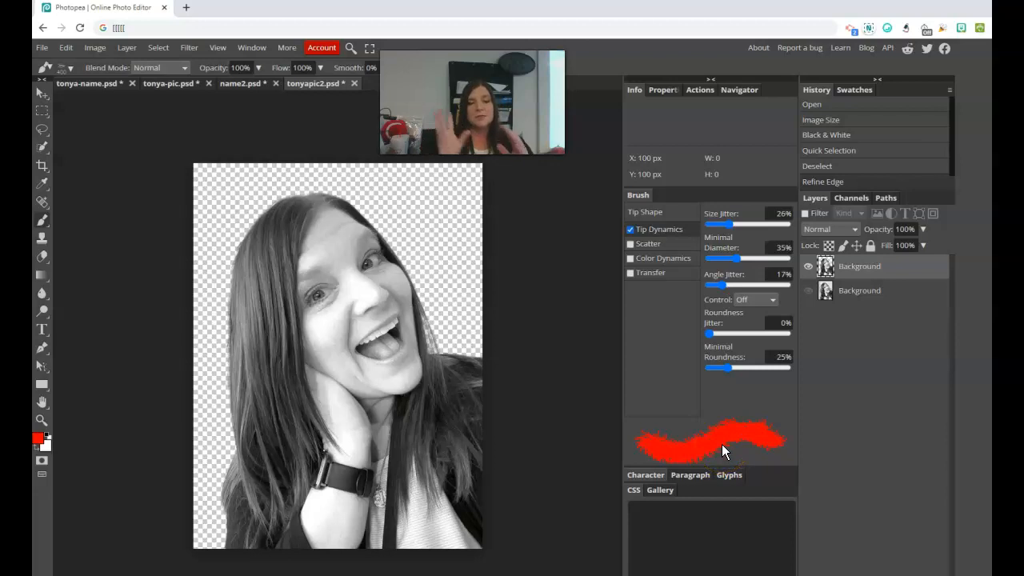
# Step: Try Scatter on the signature brush with 19% position jitter and a count of 1, and switch Scatter off
pyautogui.click(632, 245)
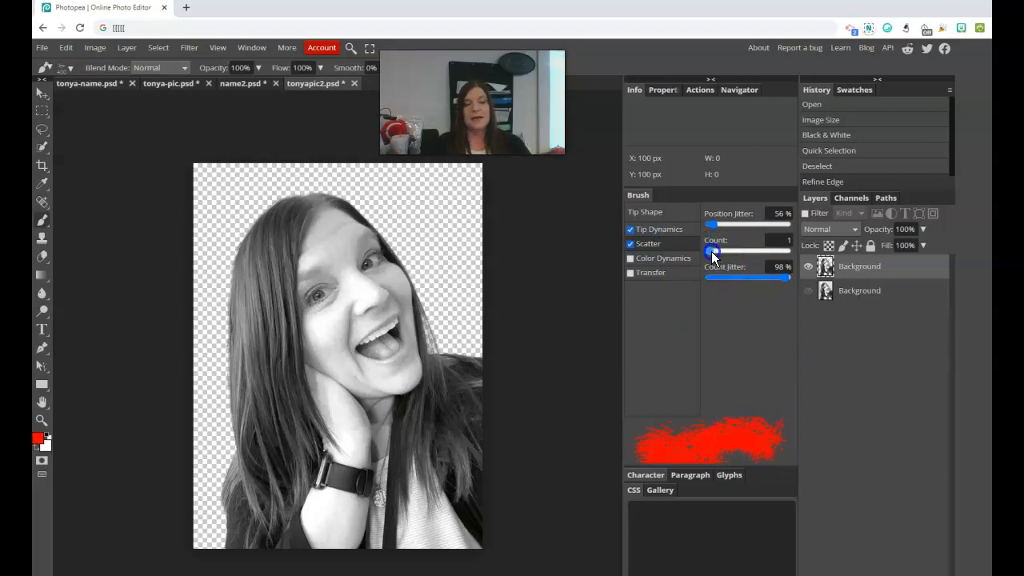
pyautogui.click(685, 460)
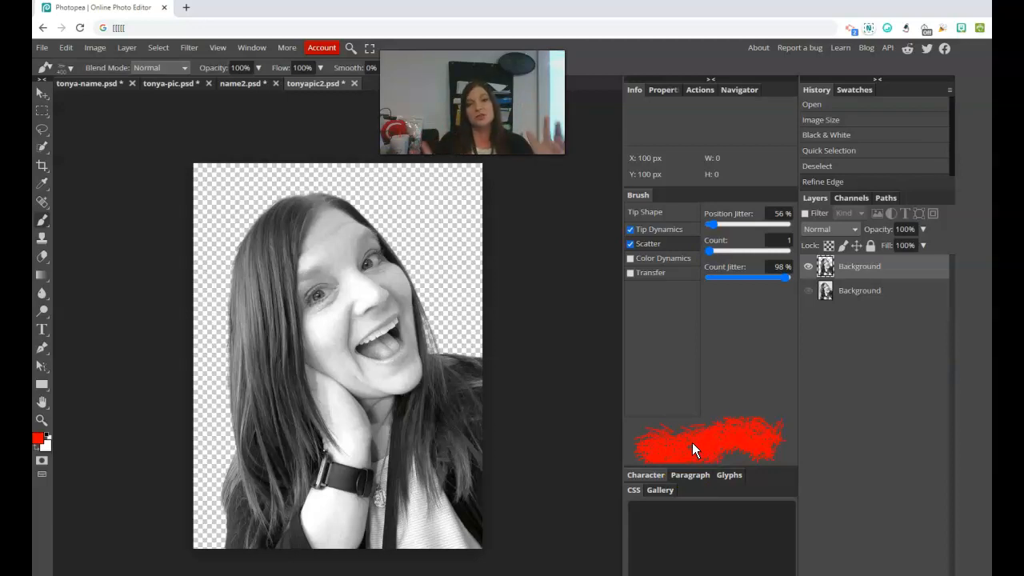
pyautogui.moveTo(710, 225); pyautogui.dragTo(711, 225)
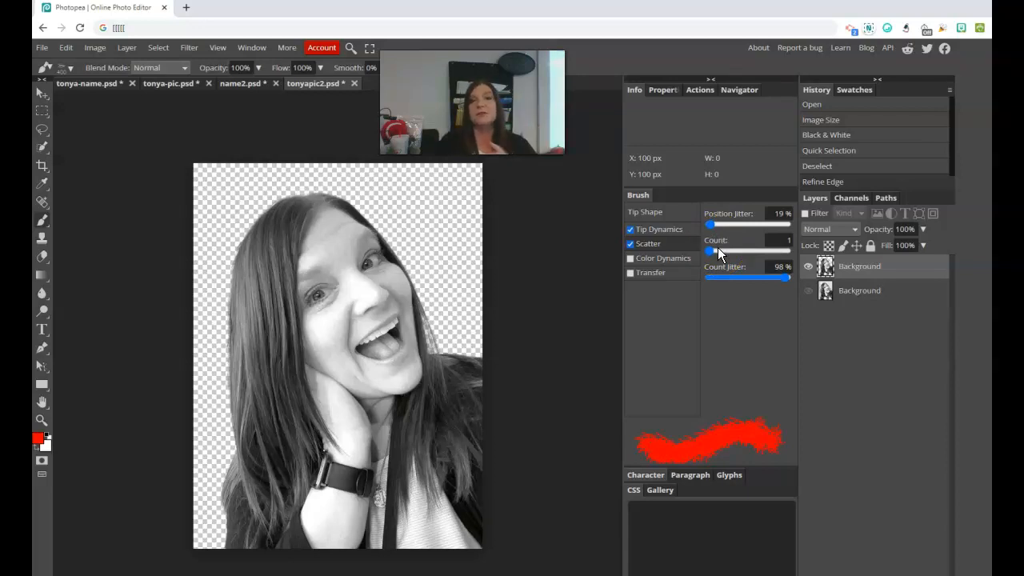
pyautogui.click(630, 244)
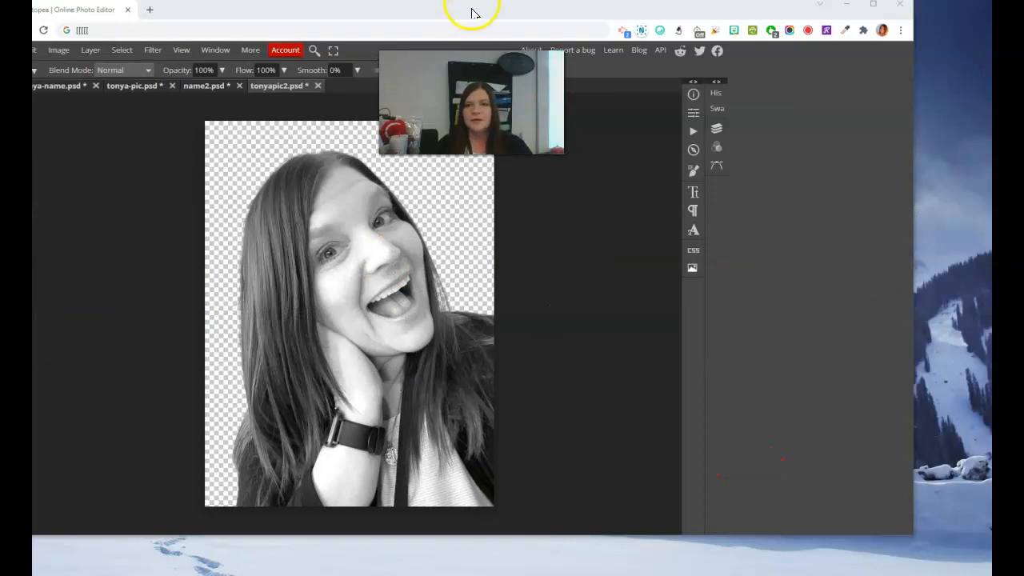
# Step: Display the layers again and add a layer mask to the portrait cutout layer
pyautogui.moveTo(421, 5); pyautogui.dragTo(456, 7)
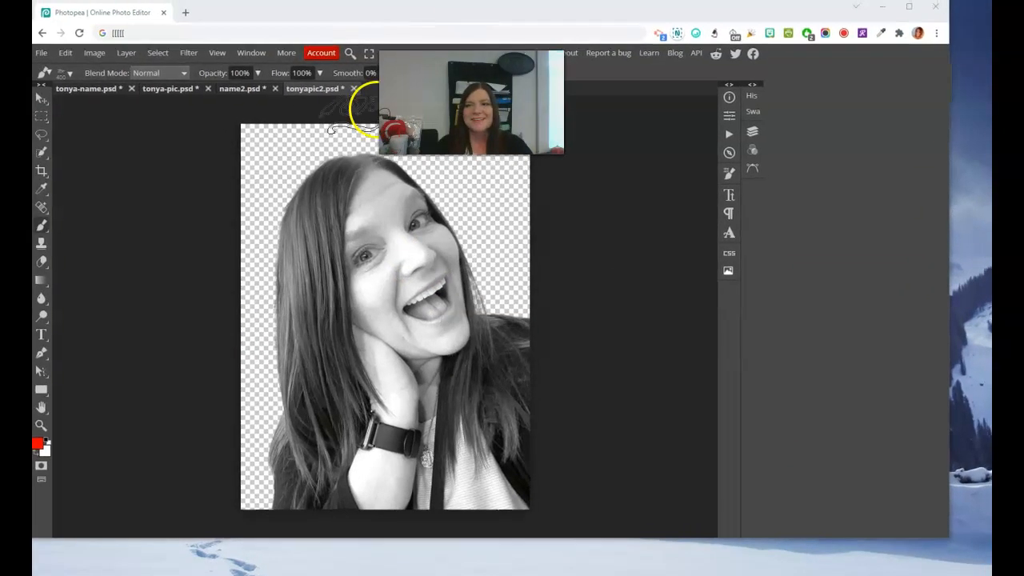
pyautogui.click(248, 53)
pyautogui.click(258, 271)
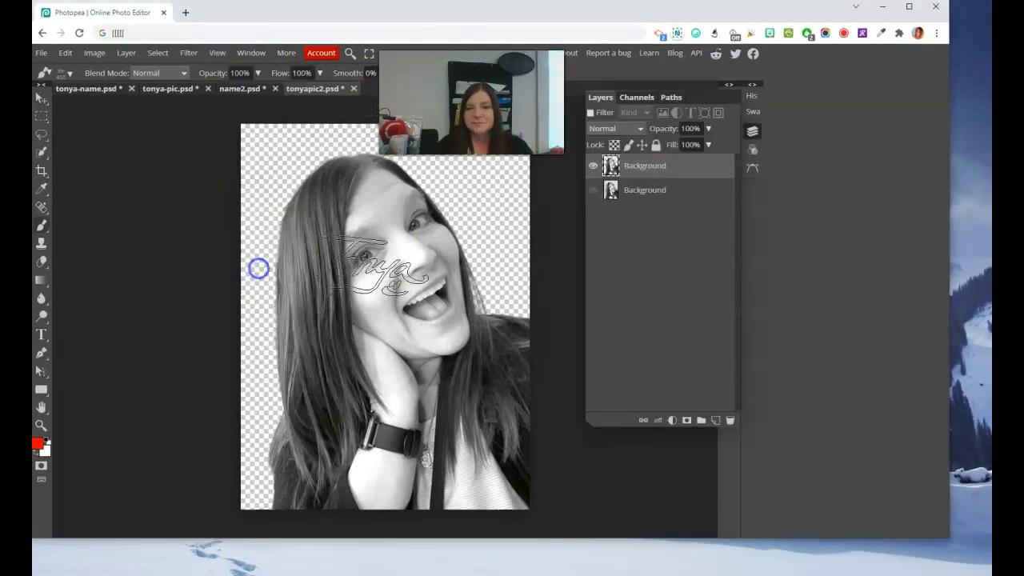
pyautogui.click(689, 421)
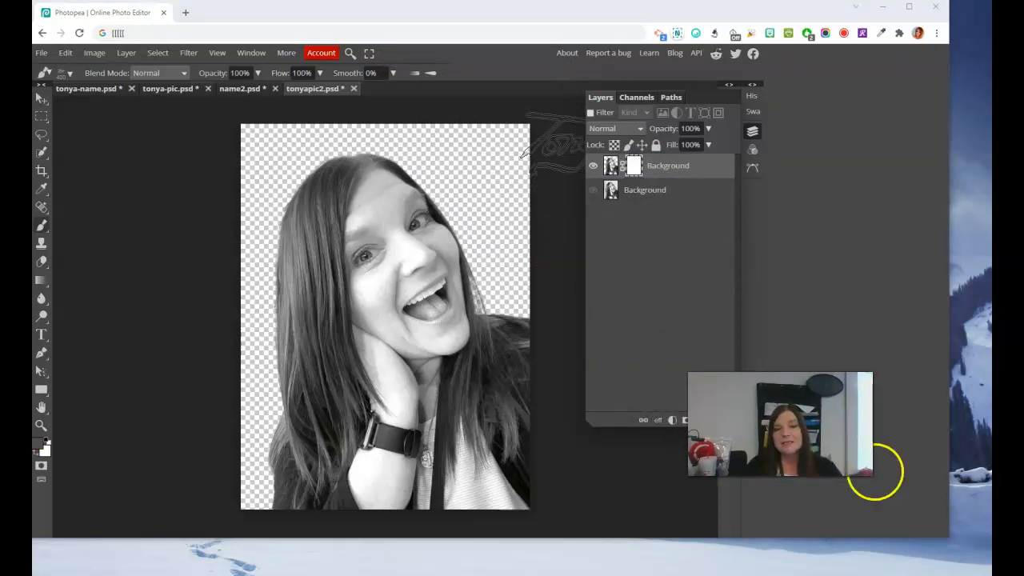
# Step: Fill the cutout's layer mask with black in Normal mode at 100% opacity
pyautogui.moveTo(946, 536); pyautogui.dragTo(987, 571)
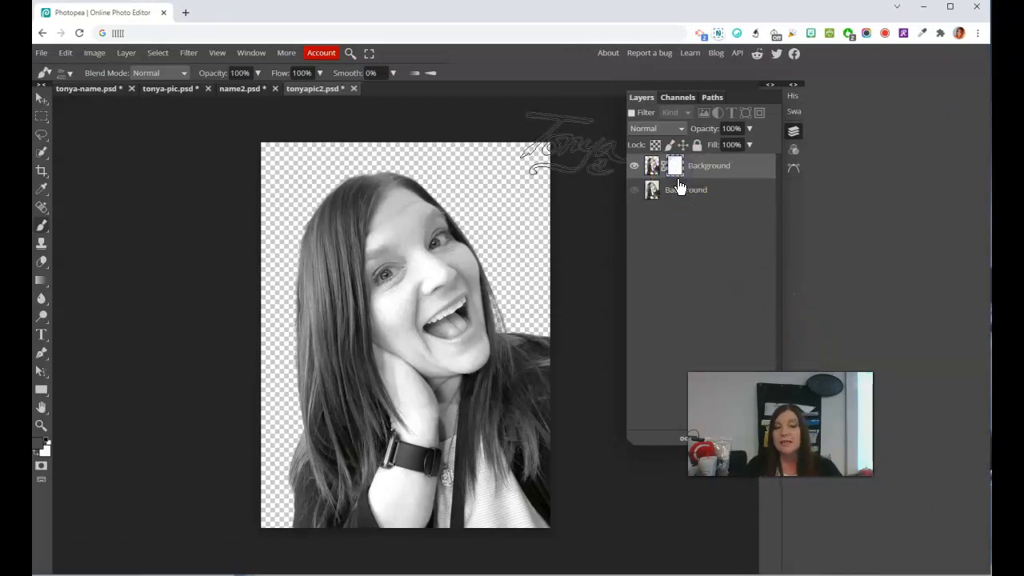
pyautogui.click(65, 53)
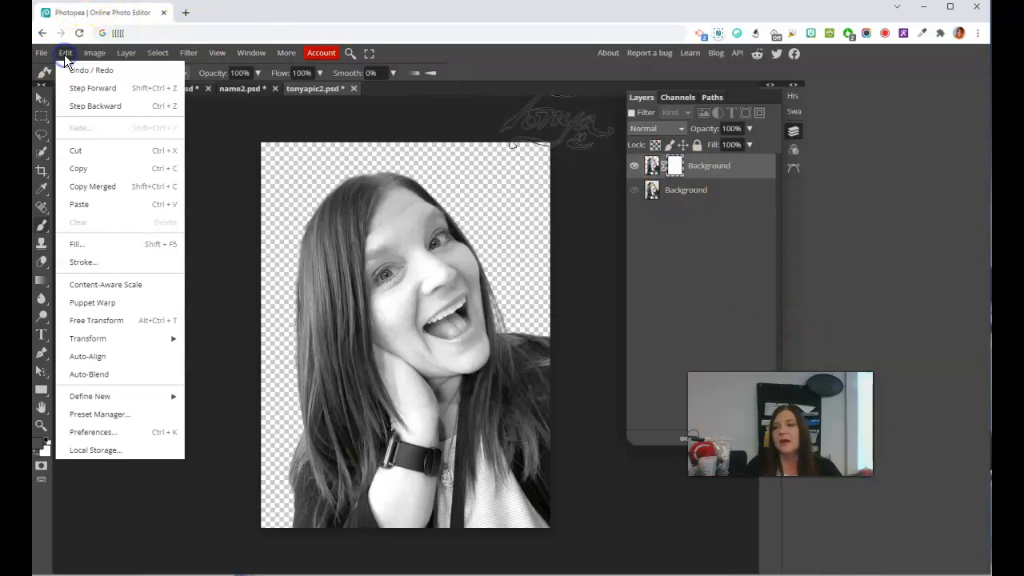
pyautogui.click(112, 244)
pyautogui.click(200, 169)
pyautogui.click(200, 169)
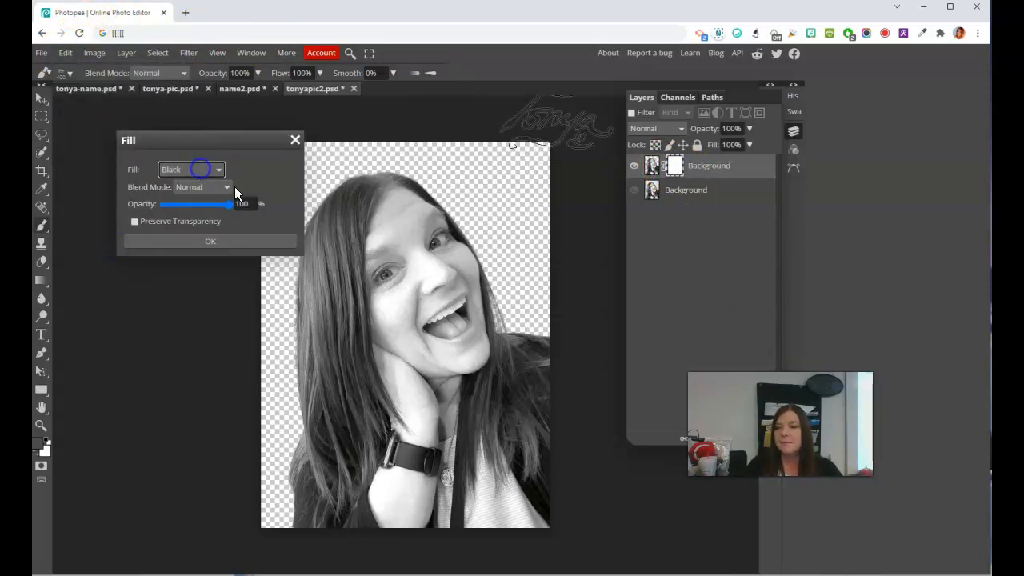
pyautogui.click(210, 241)
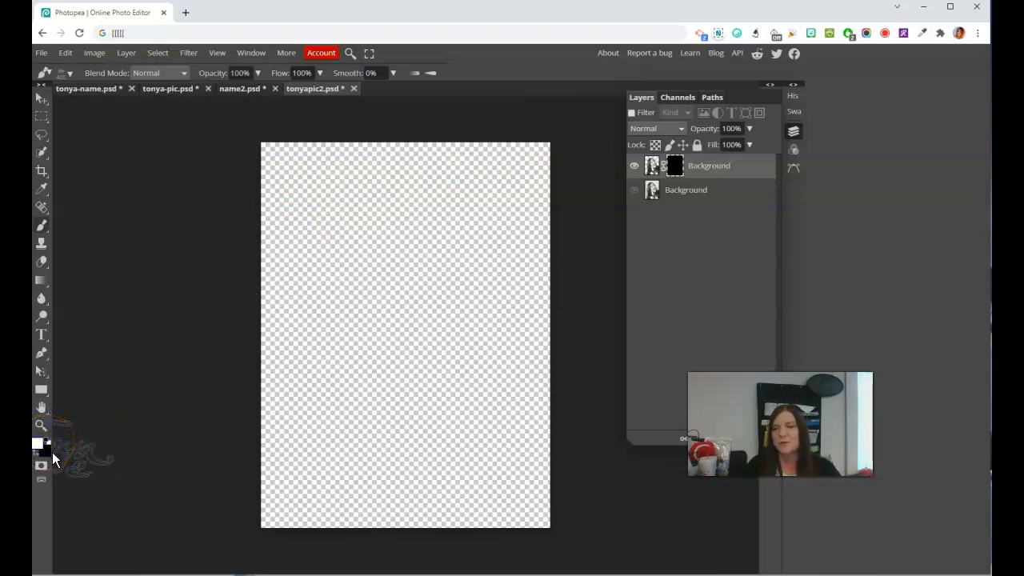
# Step: Paint the mask white with the signature brush to reveal the face, hair and body with rough signature-shaped edges
pyautogui.click(42, 449)
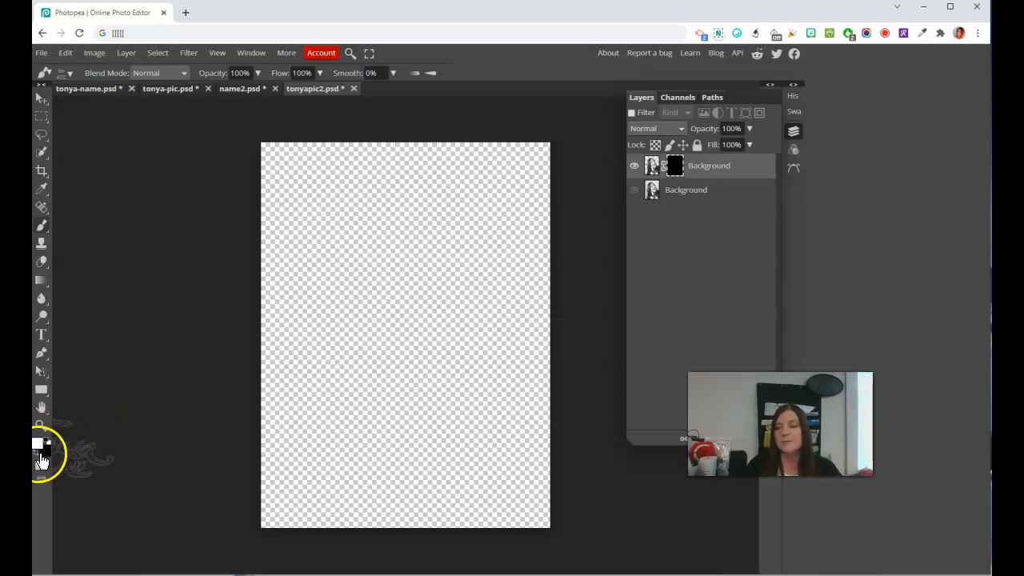
pyautogui.click(41, 455)
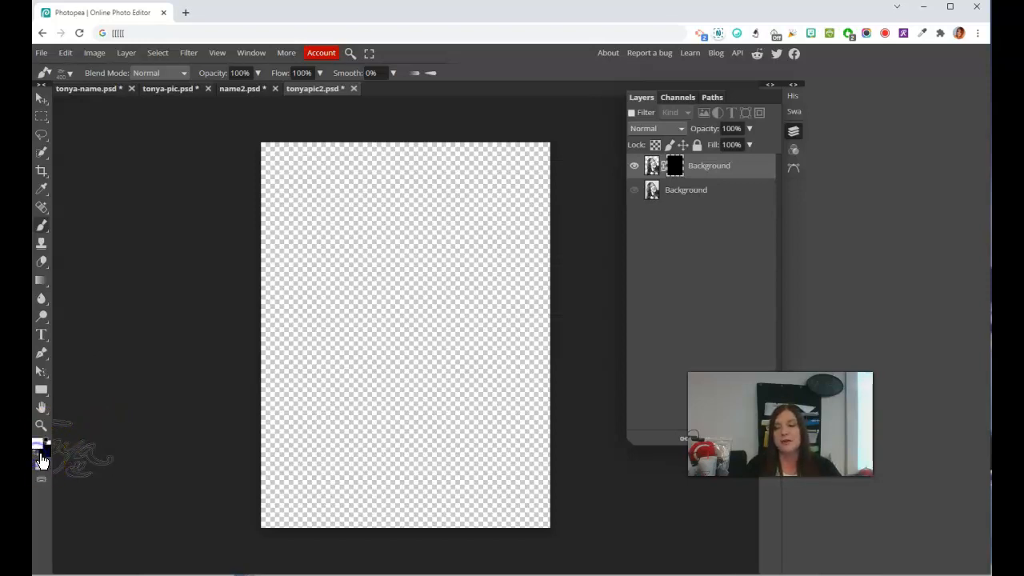
pyautogui.moveTo(42, 460)
pyautogui.mouseDown()
pyautogui.moveTo(256, 323)
pyautogui.moveTo(386, 293)
pyautogui.moveTo(395, 227)
pyautogui.moveTo(393, 264)
pyautogui.moveTo(388, 244)
pyautogui.moveTo(405, 236)
pyautogui.moveTo(406, 374)
pyautogui.moveTo(417, 372)
pyautogui.moveTo(383, 246)
pyautogui.moveTo(385, 263)
pyautogui.moveTo(436, 286)
pyautogui.moveTo(389, 293)
pyautogui.moveTo(372, 316)
pyautogui.moveTo(432, 344)
pyautogui.moveTo(436, 289)
pyautogui.moveTo(414, 240)
pyautogui.moveTo(388, 233)
pyautogui.moveTo(369, 262)
pyautogui.moveTo(357, 353)
pyautogui.moveTo(367, 403)
pyautogui.moveTo(434, 373)
pyautogui.moveTo(488, 416)
pyautogui.moveTo(444, 429)
pyautogui.moveTo(353, 427)
pyautogui.moveTo(317, 445)
pyautogui.moveTo(338, 456)
pyautogui.moveTo(398, 452)
pyautogui.moveTo(415, 477)
pyautogui.moveTo(499, 490)
pyautogui.moveTo(511, 475)
pyautogui.moveTo(498, 468)
pyautogui.moveTo(390, 482)
pyautogui.moveTo(309, 474)
pyautogui.moveTo(352, 254)
pyautogui.moveTo(387, 235)
pyautogui.moveTo(440, 240)
pyautogui.moveTo(431, 208)
pyautogui.moveTo(458, 254)
pyautogui.moveTo(458, 320)
pyautogui.moveTo(480, 345)
pyautogui.moveTo(477, 375)
pyautogui.moveTo(455, 304)
pyautogui.moveTo(458, 240)
pyautogui.moveTo(463, 287)
pyautogui.mouseUp()
pyautogui.click(481, 337)
pyautogui.moveTo(336, 425)
pyautogui.mouseDown()
pyautogui.moveTo(343, 416)
pyautogui.moveTo(323, 495)
pyautogui.moveTo(347, 469)
pyautogui.mouseUp()
pyautogui.moveTo(382, 198)
pyautogui.mouseDown()
pyautogui.moveTo(391, 213)
pyautogui.moveTo(364, 220)
pyautogui.mouseUp()
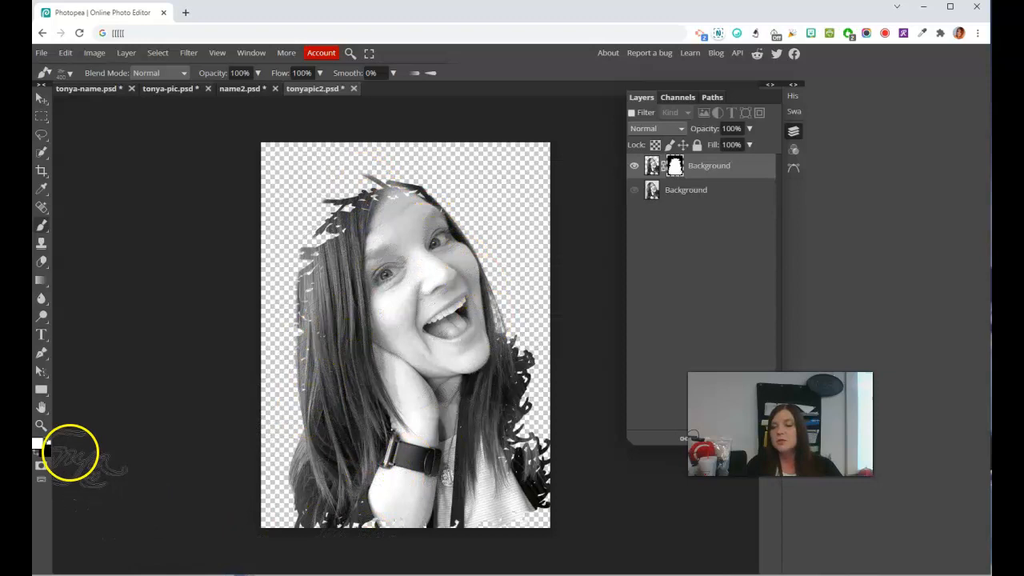
# Step: Stamp overlapping black signatures on the mask across the lower hair, wrist, shirt and jacket at the portrait's base
pyautogui.moveTo(299, 512); pyautogui.dragTo(307, 498)
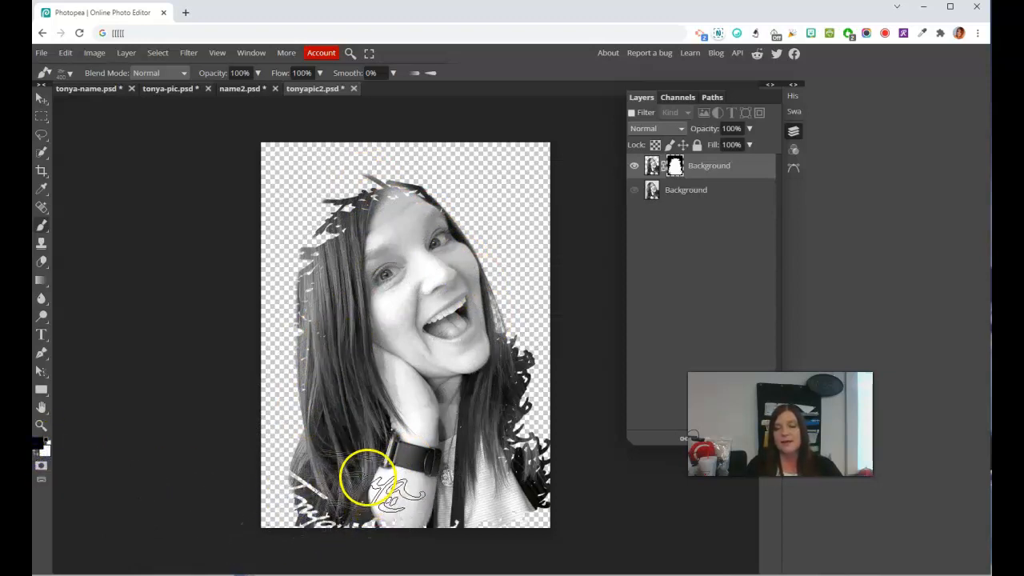
pyautogui.click(369, 478)
pyautogui.moveTo(462, 500)
pyautogui.mouseDown()
pyautogui.moveTo(480, 491)
pyautogui.moveTo(555, 507)
pyautogui.mouseUp()
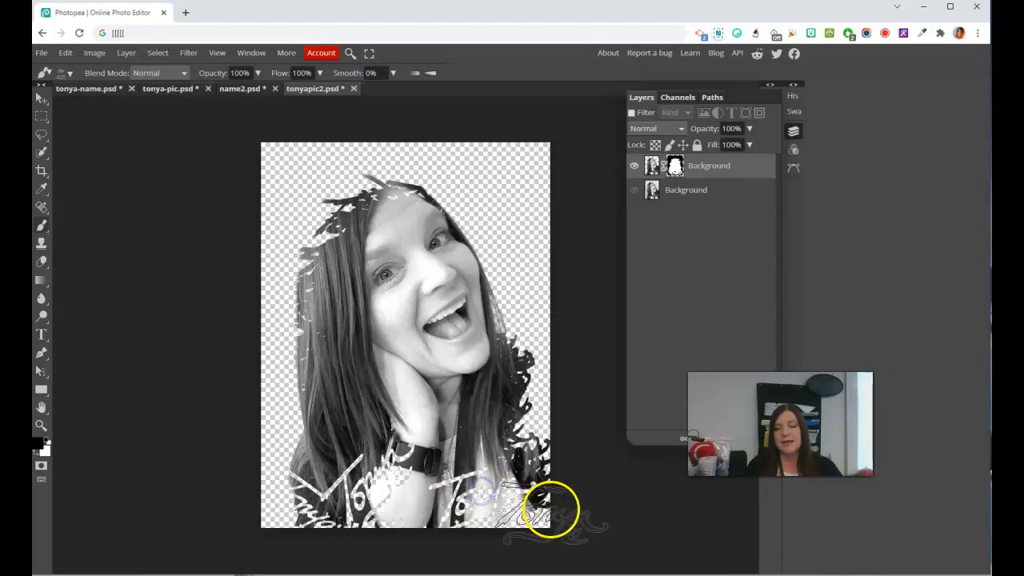
pyautogui.click(350, 456)
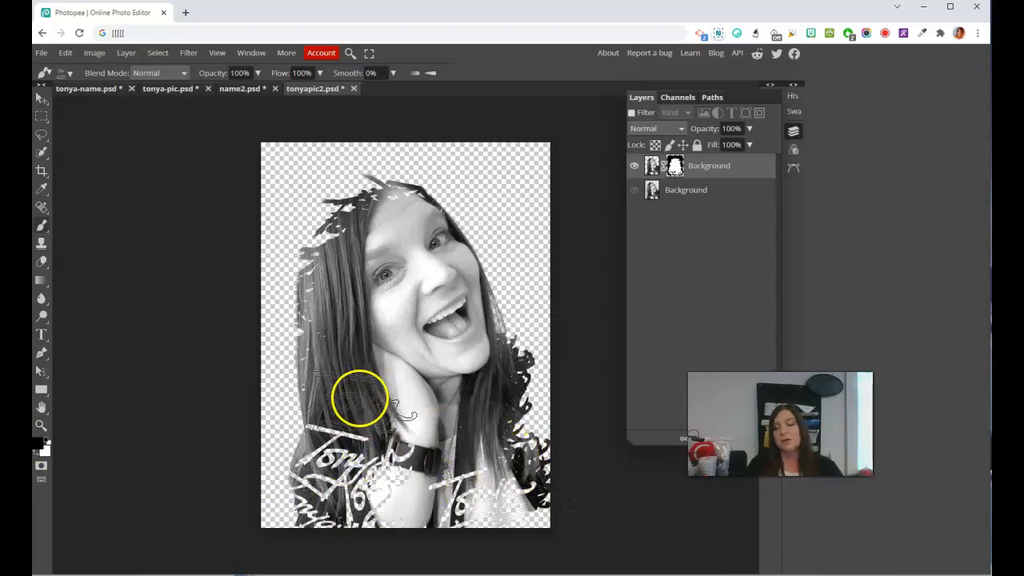
pyautogui.click(460, 491)
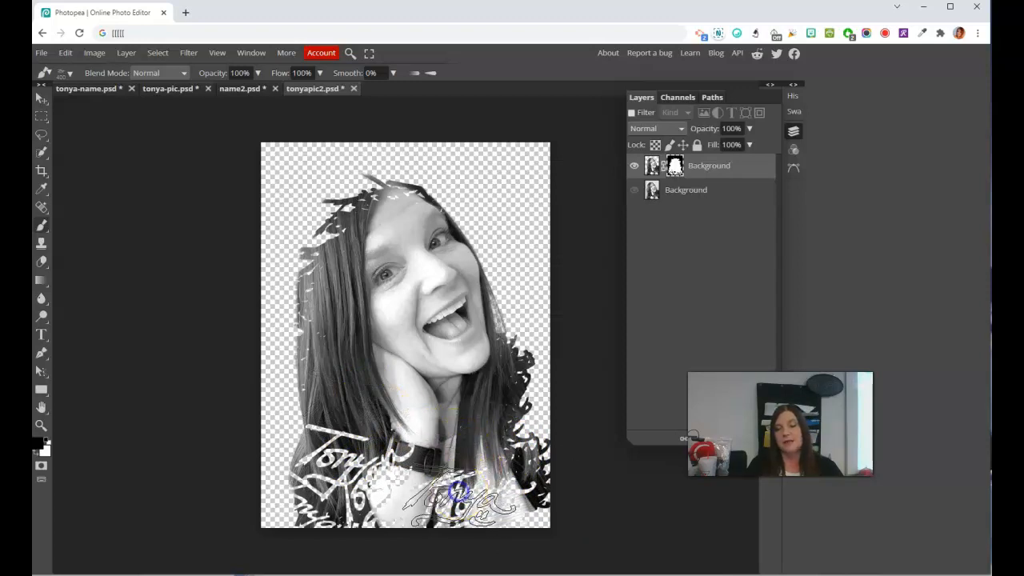
pyautogui.click(421, 496)
pyautogui.click(400, 507)
pyautogui.click(345, 499)
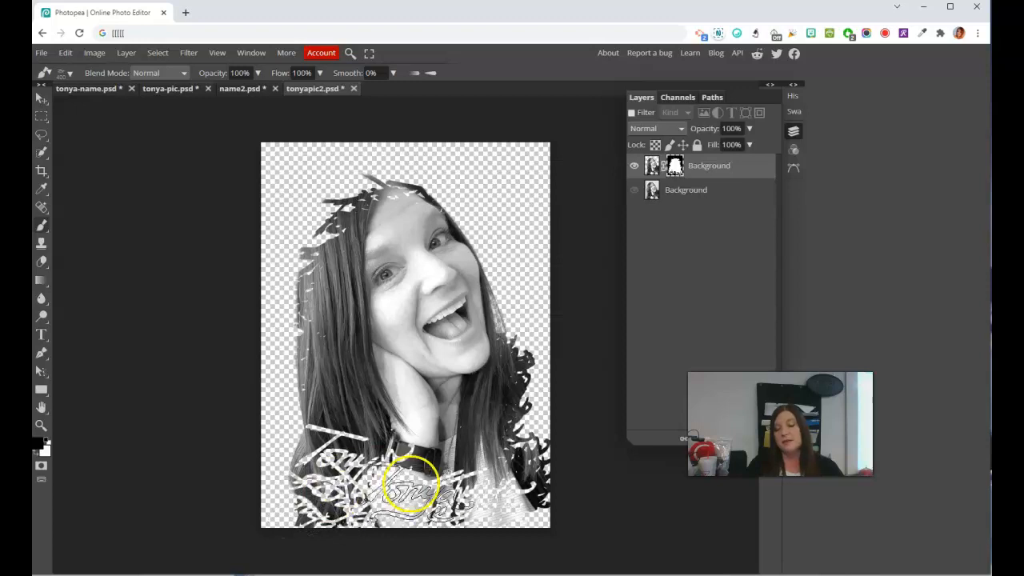
pyautogui.click(524, 455)
pyautogui.click(532, 485)
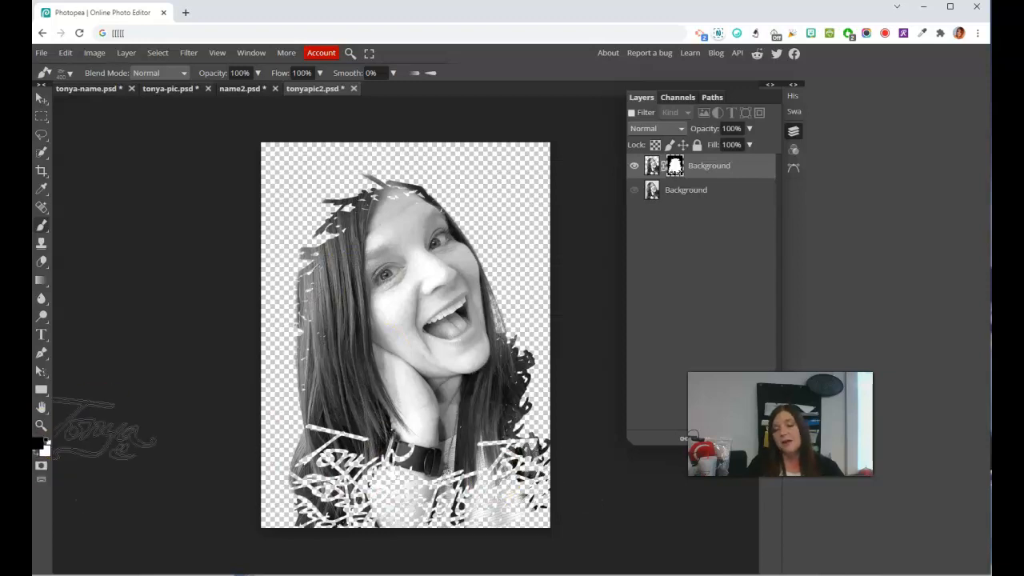
pyautogui.click(383, 484)
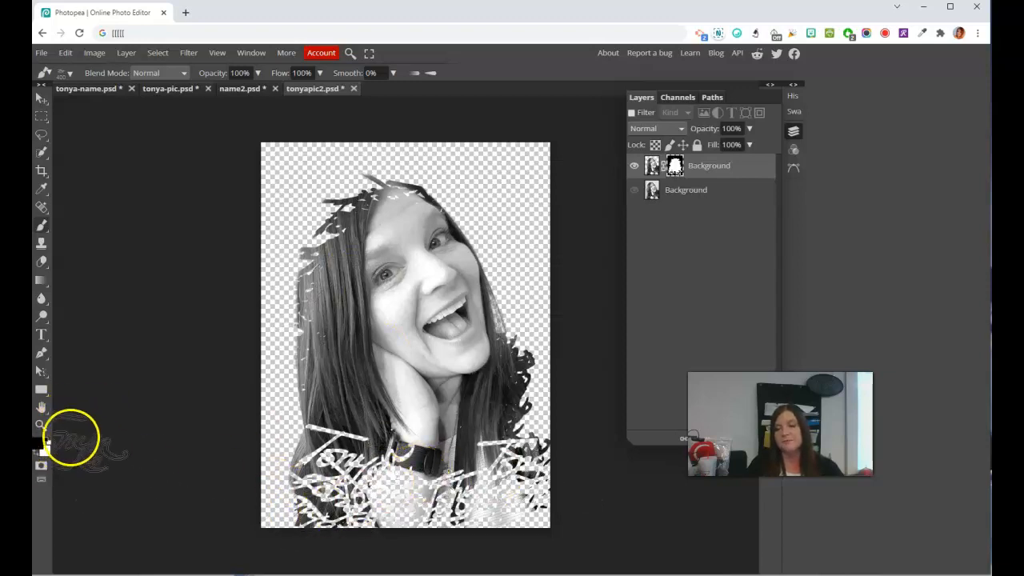
# Step: Paint the mask white to restore the wrist and watch and add smaller signature shapes along the upper hair edge
pyautogui.moveTo(424, 476)
pyautogui.mouseDown()
pyautogui.moveTo(414, 502)
pyautogui.moveTo(427, 484)
pyautogui.moveTo(371, 472)
pyautogui.mouseUp()
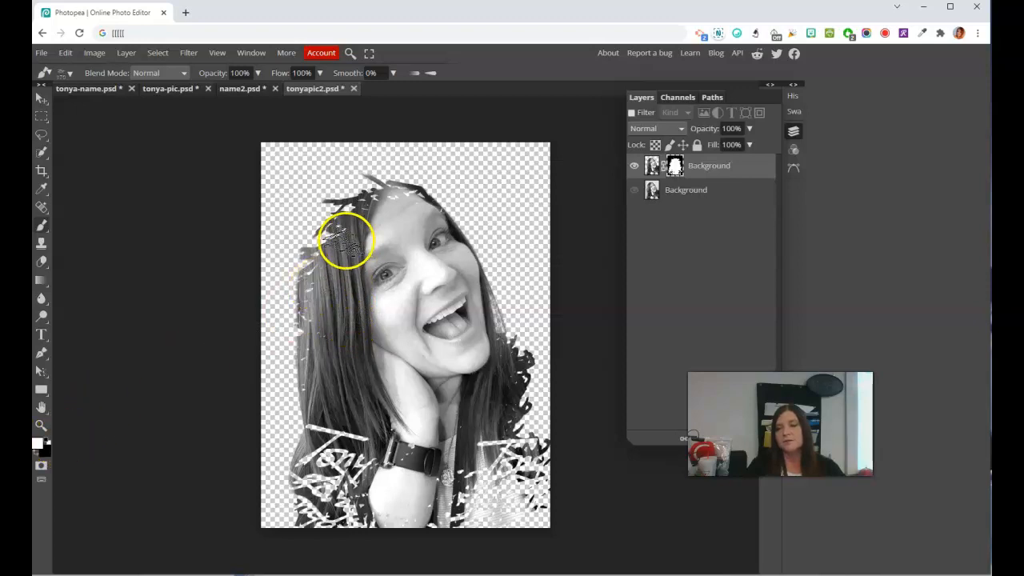
pyautogui.click(324, 240)
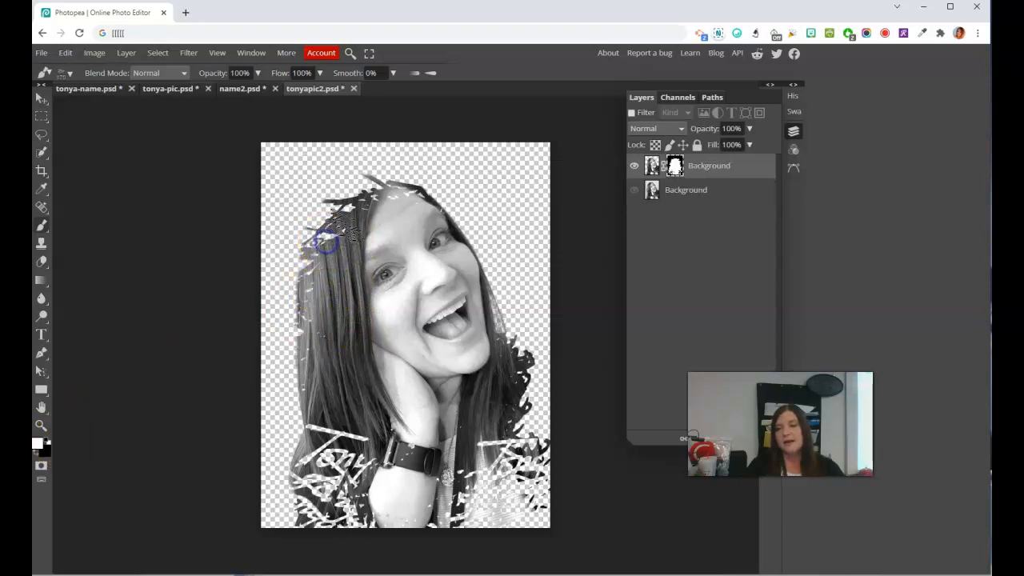
pyautogui.moveTo(360, 203)
pyautogui.mouseDown()
pyautogui.moveTo(408, 184)
pyautogui.moveTo(440, 192)
pyautogui.mouseUp()
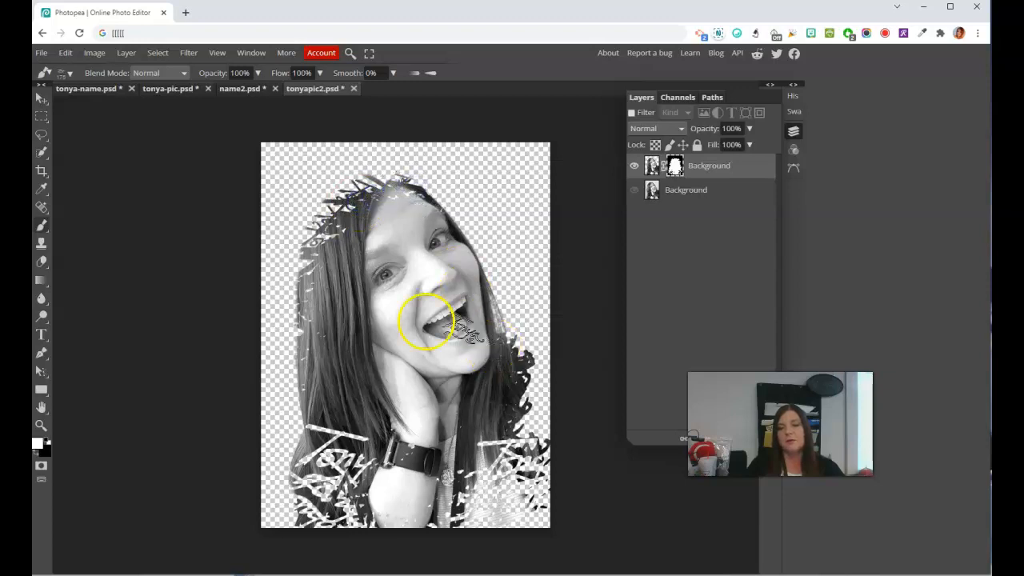
# Step: Stamp small black signatures on the mask along the jacket shoulder, the cheek edge and the outer hair outline
pyautogui.click(41, 459)
pyautogui.moveTo(488, 407)
pyautogui.mouseDown()
pyautogui.moveTo(543, 386)
pyautogui.moveTo(505, 345)
pyautogui.moveTo(503, 326)
pyautogui.moveTo(524, 355)
pyautogui.moveTo(530, 409)
pyautogui.moveTo(535, 398)
pyautogui.moveTo(533, 430)
pyautogui.mouseUp()
pyautogui.moveTo(498, 304)
pyautogui.mouseDown()
pyautogui.moveTo(512, 308)
pyautogui.moveTo(507, 283)
pyautogui.mouseUp()
pyautogui.click(485, 244)
pyautogui.moveTo(425, 198)
pyautogui.mouseDown()
pyautogui.moveTo(377, 178)
pyautogui.moveTo(372, 194)
pyautogui.moveTo(318, 233)
pyautogui.moveTo(320, 350)
pyautogui.moveTo(304, 347)
pyautogui.moveTo(304, 423)
pyautogui.moveTo(288, 347)
pyautogui.moveTo(313, 365)
pyautogui.mouseUp()
# Step: Paint the mask white with the small signature brush to bring back parts of the long hair above the wrist
pyautogui.click(38, 453)
pyautogui.click(339, 377)
pyautogui.moveTo(326, 372)
pyautogui.mouseDown()
pyautogui.moveTo(301, 515)
pyautogui.moveTo(308, 481)
pyautogui.mouseUp()
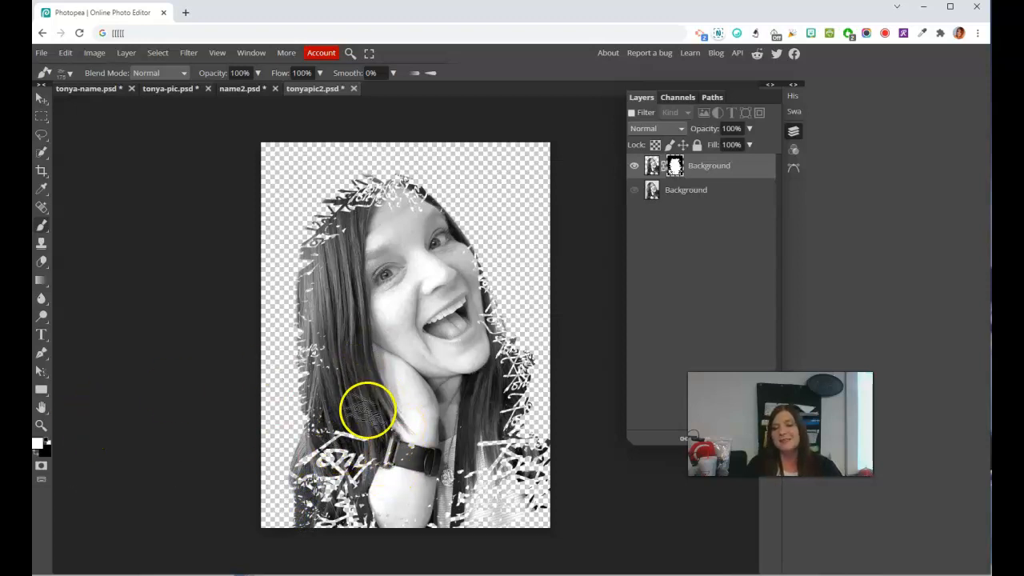
pyautogui.moveTo(347, 416); pyautogui.dragTo(338, 410)
# Step: Stamp single black signatures on the mask over the long hair, the forearm's base and the jacket
pyautogui.click(46, 439)
pyautogui.click(321, 305)
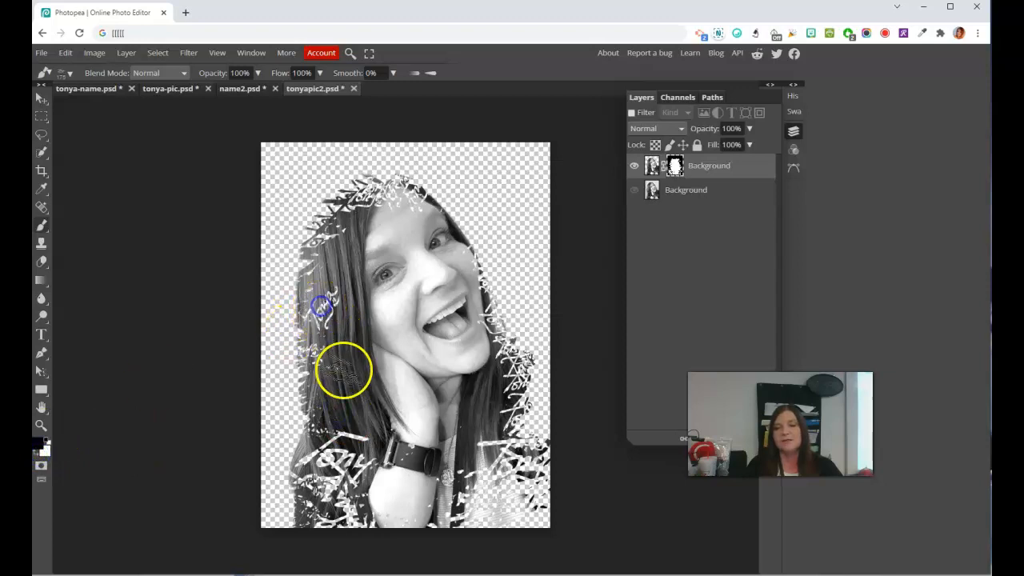
pyautogui.click(339, 419)
pyautogui.moveTo(394, 516); pyautogui.dragTo(420, 516)
pyautogui.click(503, 436)
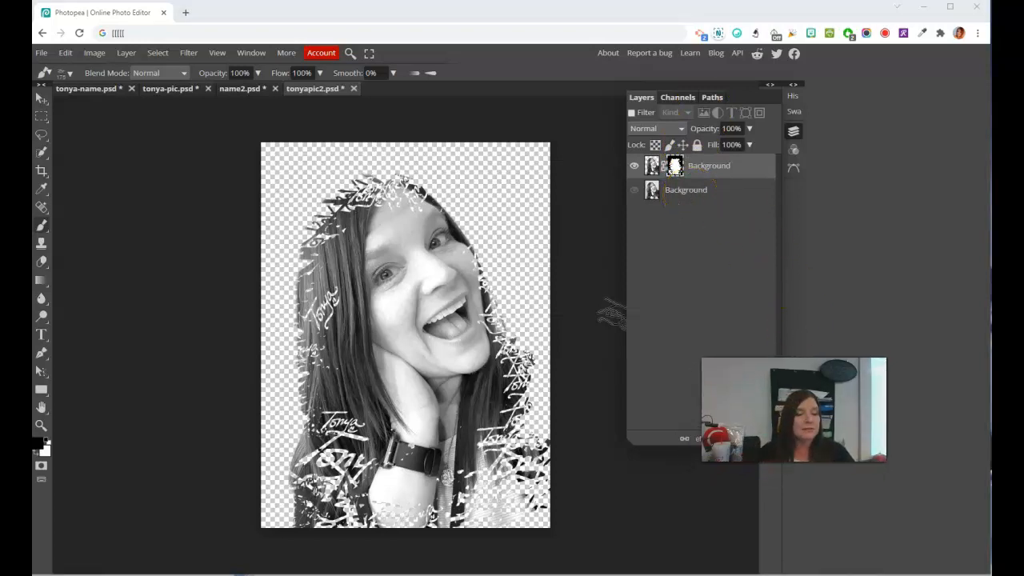
pyautogui.click(459, 323)
pyautogui.click(458, 320)
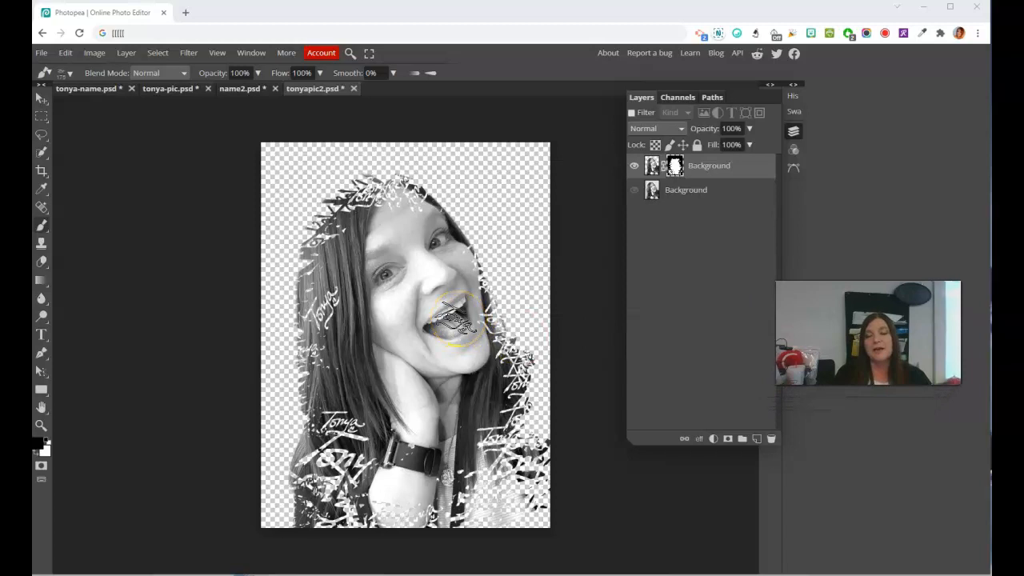
pyautogui.hotkey('ctrl', 'z')
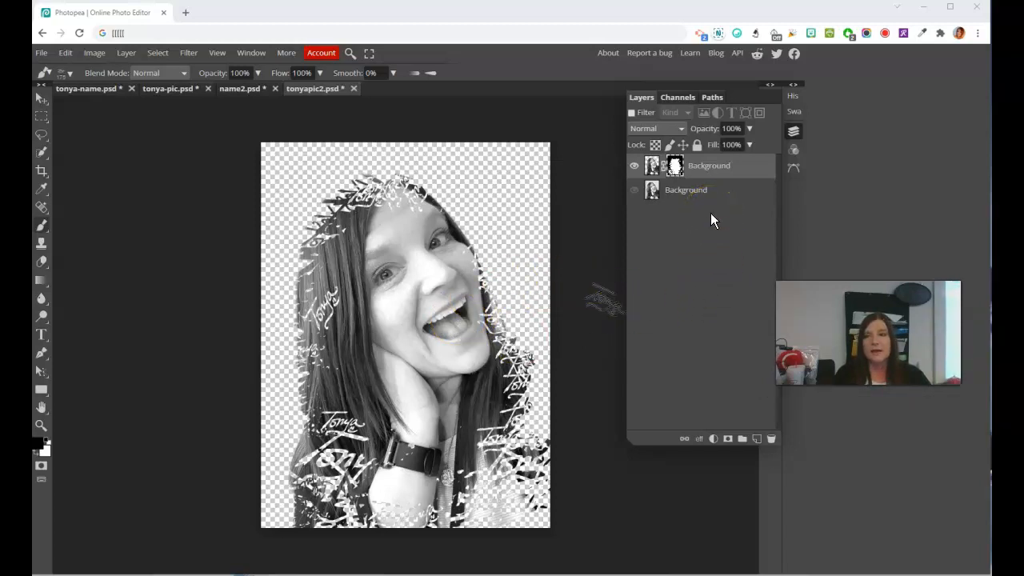
# Step: Add a gradient fill layer above the portrait with the Radial style and a scale of 227%
pyautogui.click(126, 53)
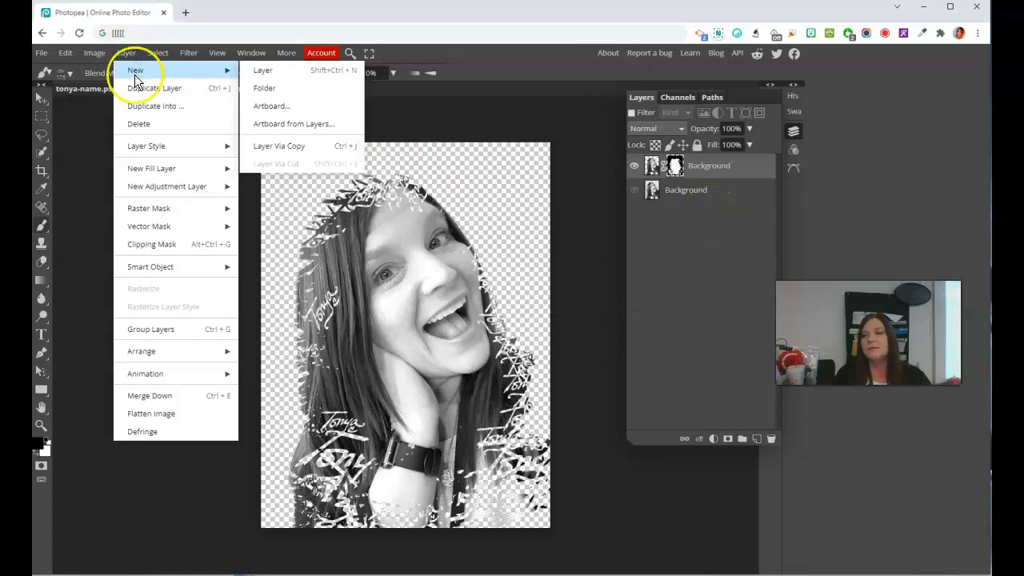
pyautogui.moveTo(142, 168)
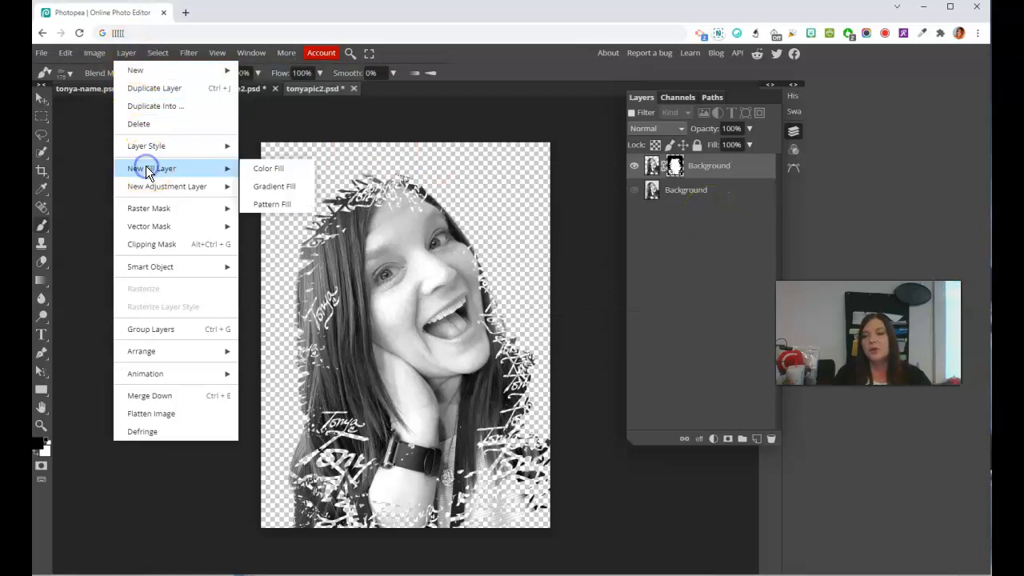
pyautogui.click(288, 185)
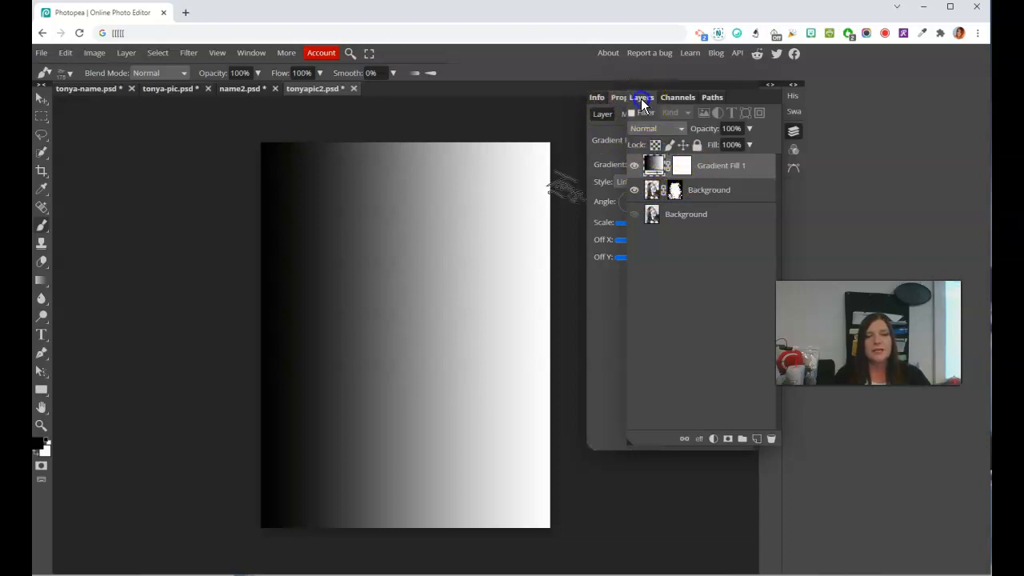
pyautogui.moveTo(627, 442); pyautogui.dragTo(693, 458)
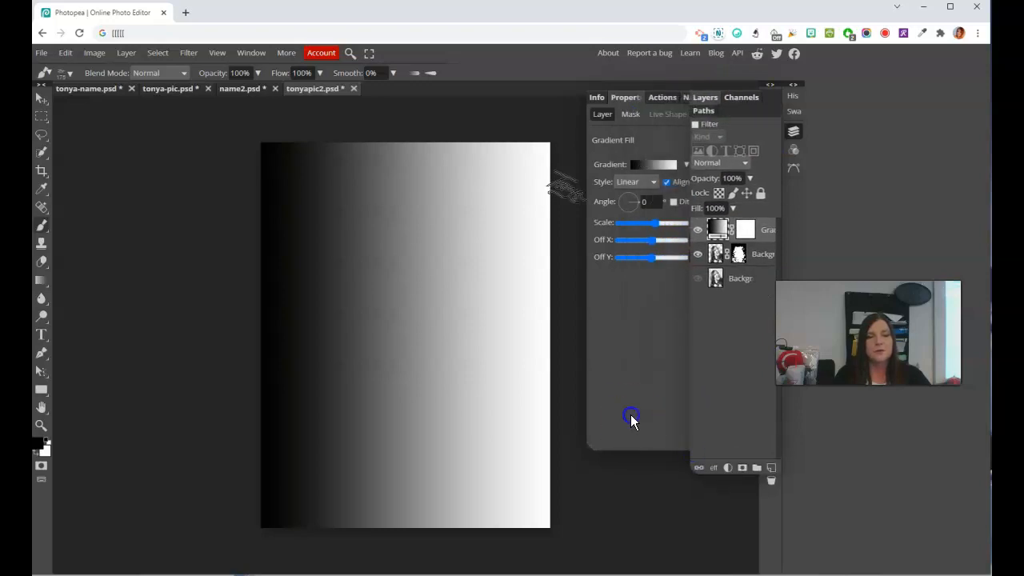
pyautogui.click(638, 182)
pyautogui.click(635, 220)
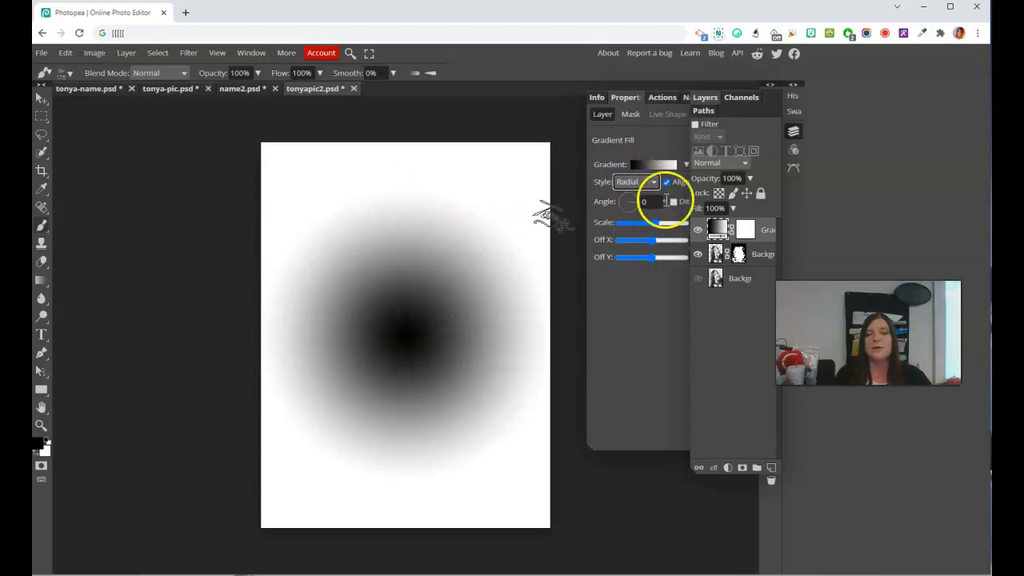
pyautogui.moveTo(652, 224); pyautogui.dragTo(672, 229)
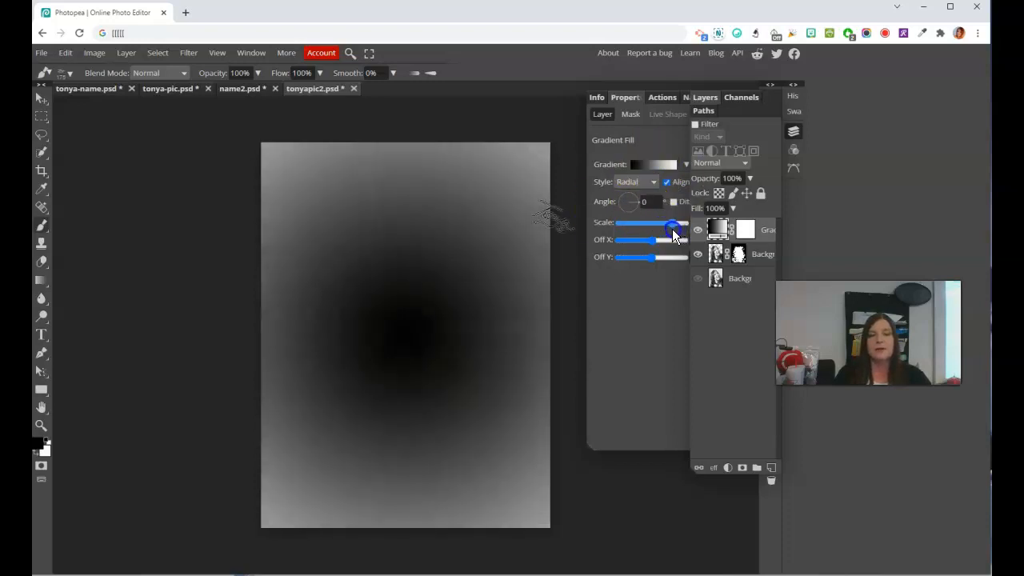
# Step: Set the start colour of the gradient fill to pale pink, #f6b1b9
pyautogui.click(652, 166)
pyautogui.click(133, 286)
pyautogui.click(227, 340)
pyautogui.moveTo(264, 288); pyautogui.dragTo(267, 160)
pyautogui.click(163, 164)
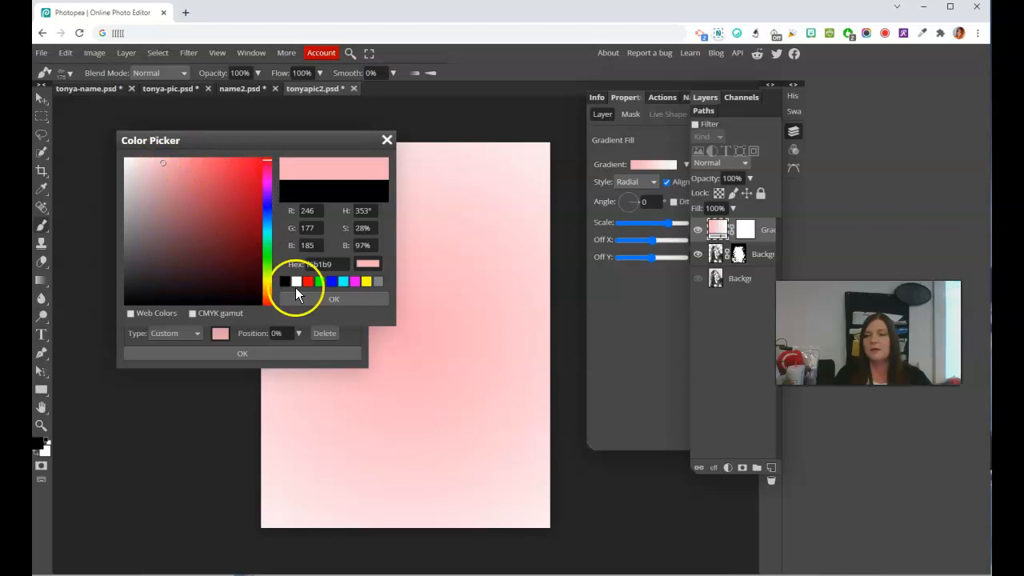
pyautogui.click(334, 300)
# Step: Set the gradient's end colour to a near-white pink tint and apply the edited gradient
pyautogui.doubleClick(352, 286)
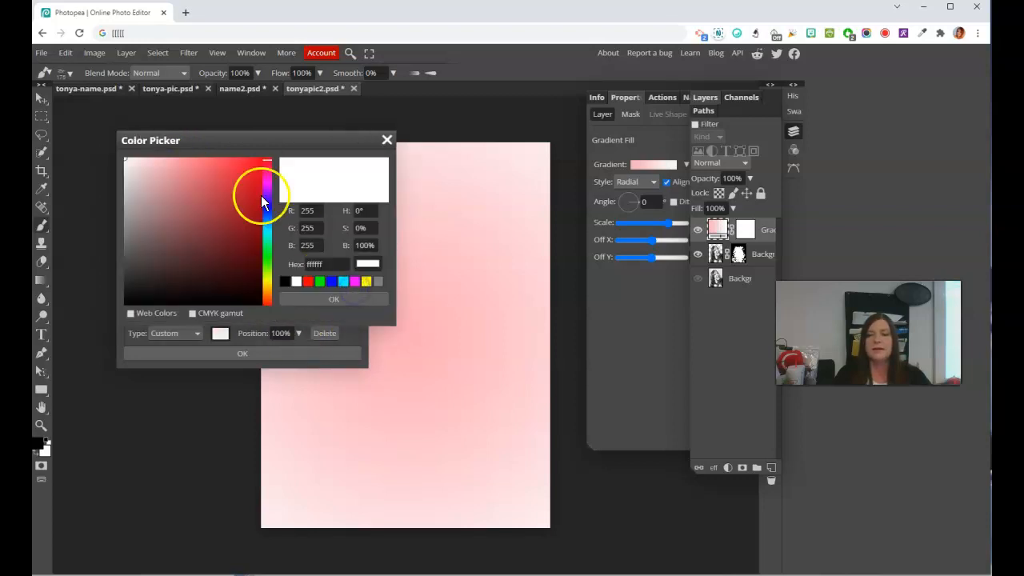
pyautogui.moveTo(173, 179); pyautogui.dragTo(127, 155)
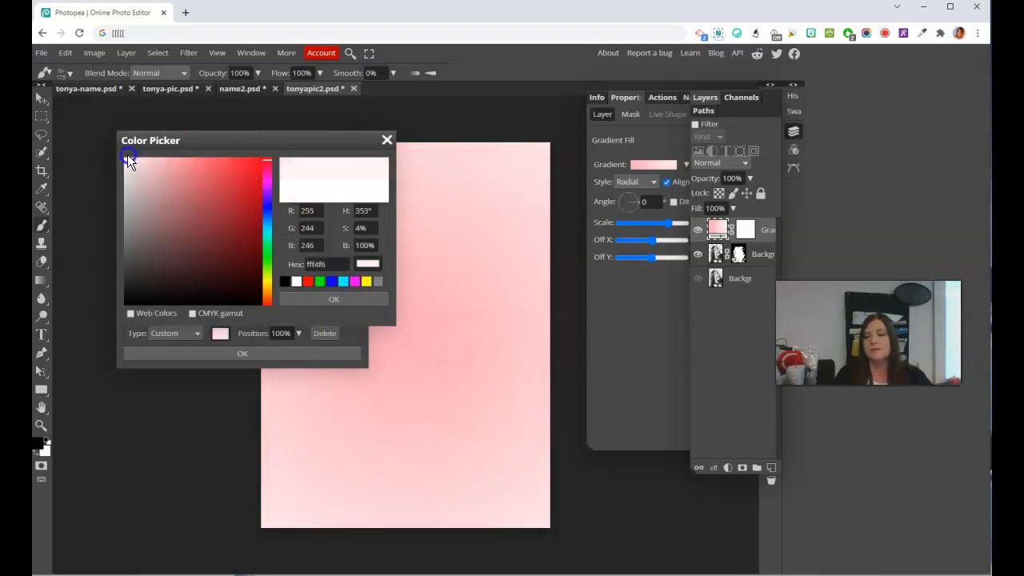
pyautogui.click(334, 302)
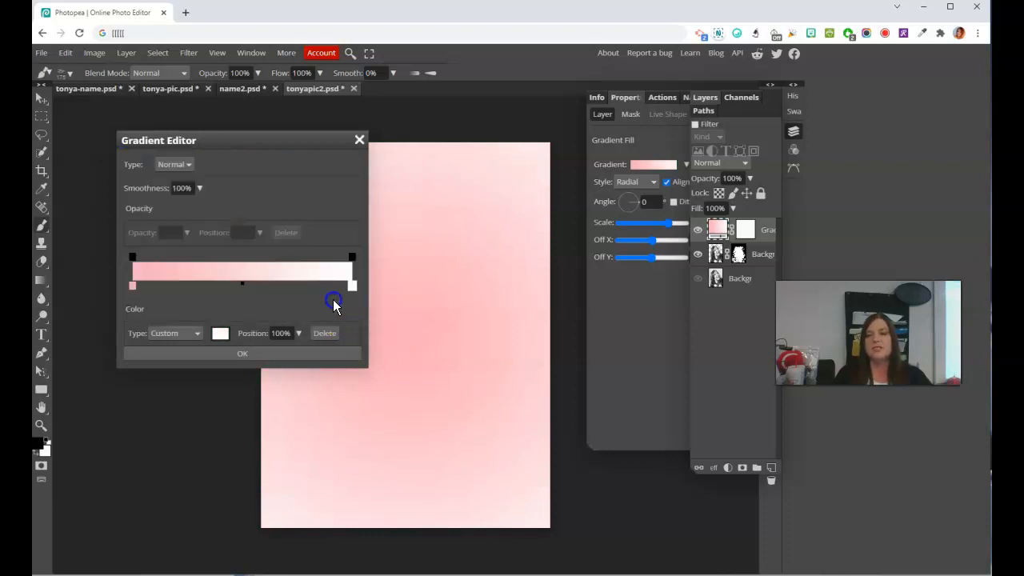
pyautogui.click(250, 355)
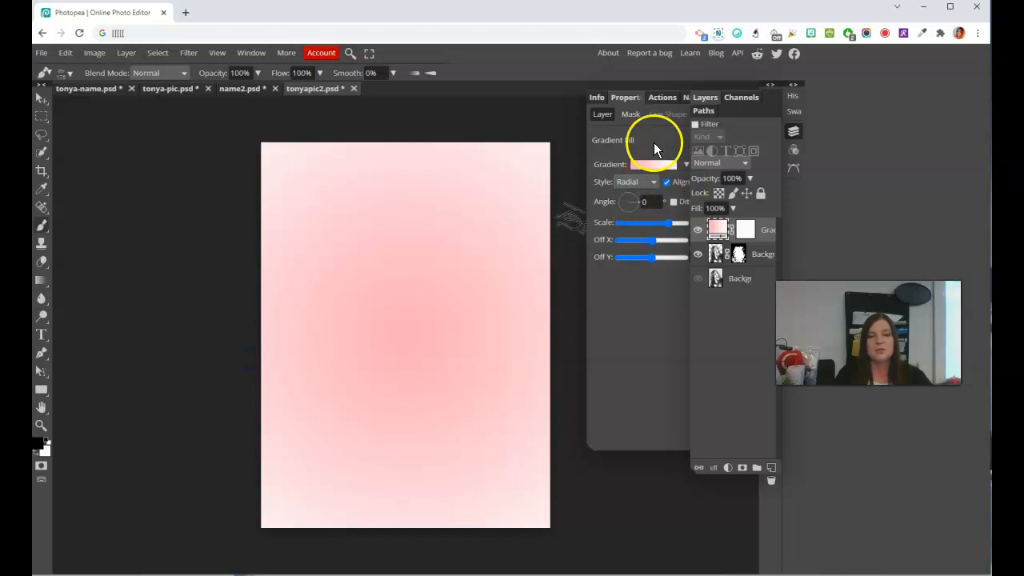
# Step: Reverse the gradient and move its fill layer directly below the masked portrait layer
pyautogui.moveTo(592, 445); pyautogui.dragTo(484, 432)
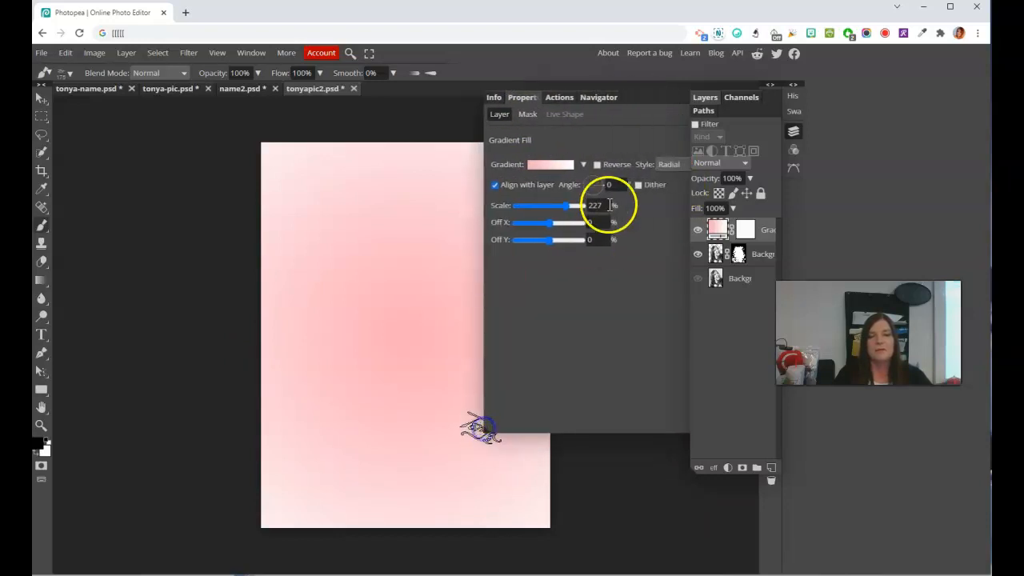
pyautogui.click(597, 164)
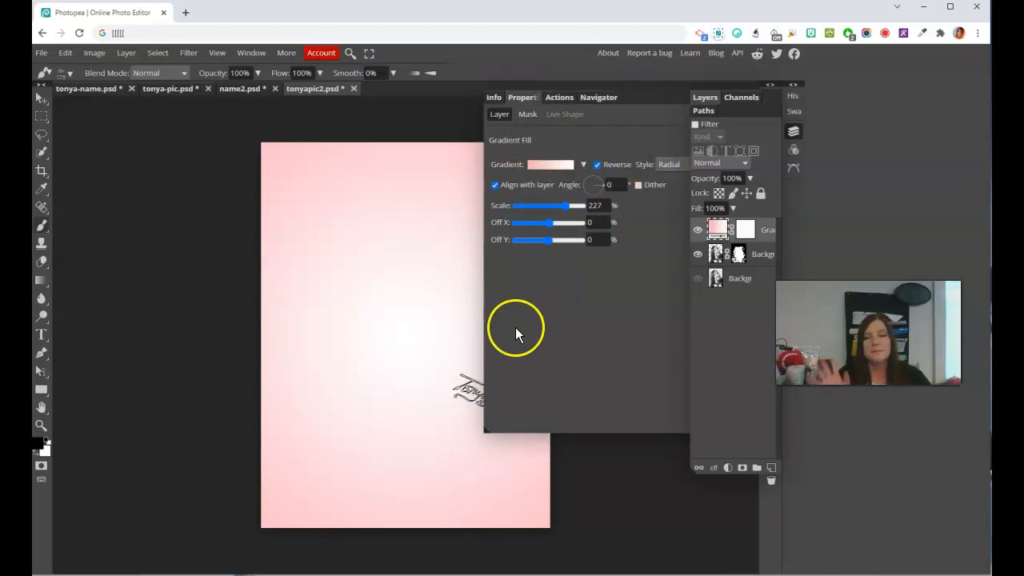
pyautogui.moveTo(484, 432); pyautogui.dragTo(573, 468)
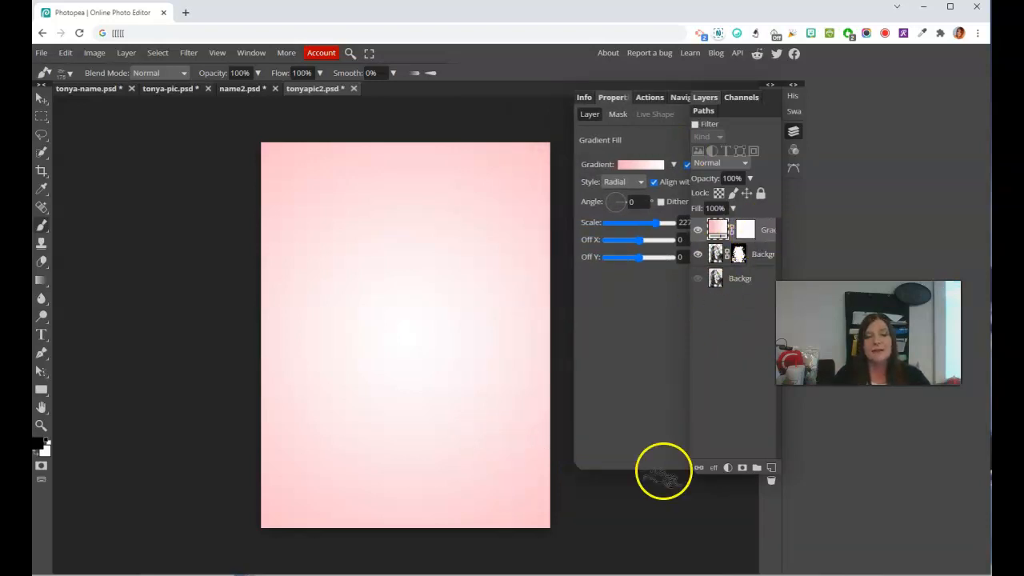
pyautogui.moveTo(692, 474); pyautogui.dragTo(613, 480)
pyautogui.moveTo(750, 197); pyautogui.dragTo(733, 199)
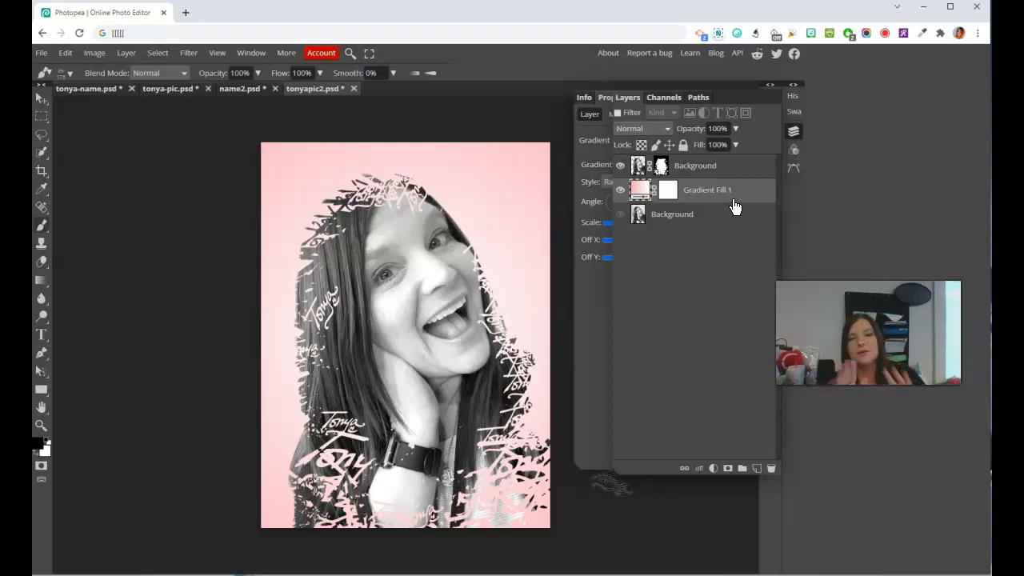
# Step: Add a Levels adjustment layer above the masked portrait and set its black input level to 43
pyautogui.click(716, 170)
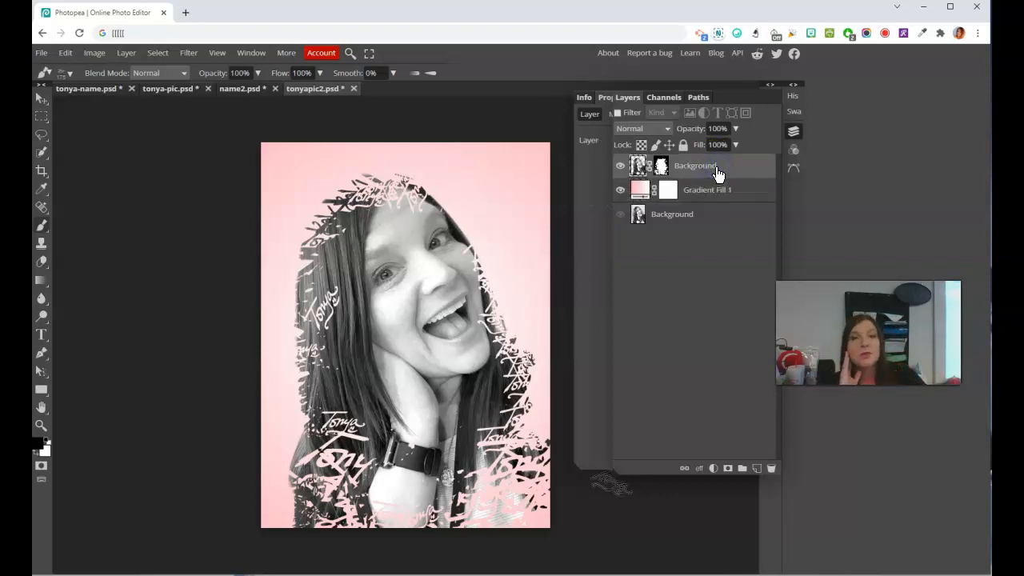
pyautogui.click(713, 469)
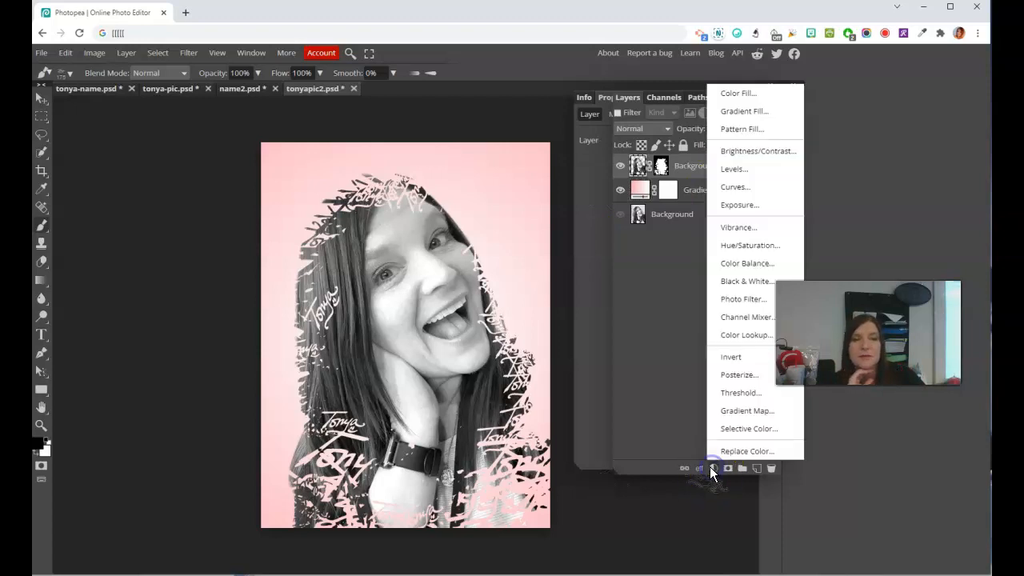
pyautogui.click(735, 169)
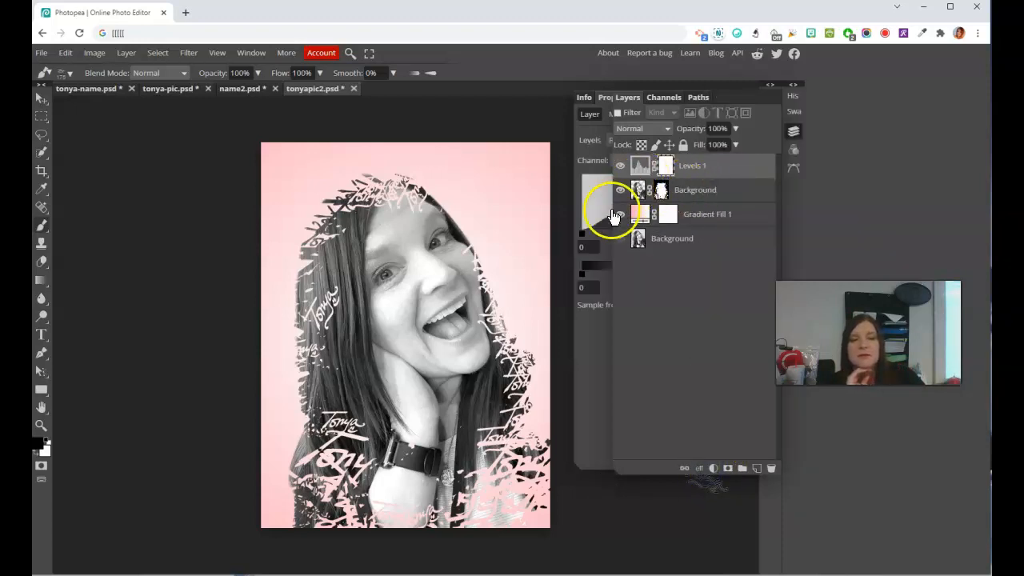
pyautogui.moveTo(576, 469); pyautogui.dragTo(369, 482)
pyautogui.moveTo(377, 233); pyautogui.dragTo(438, 233)
pyautogui.moveTo(386, 487); pyautogui.dragTo(455, 503)
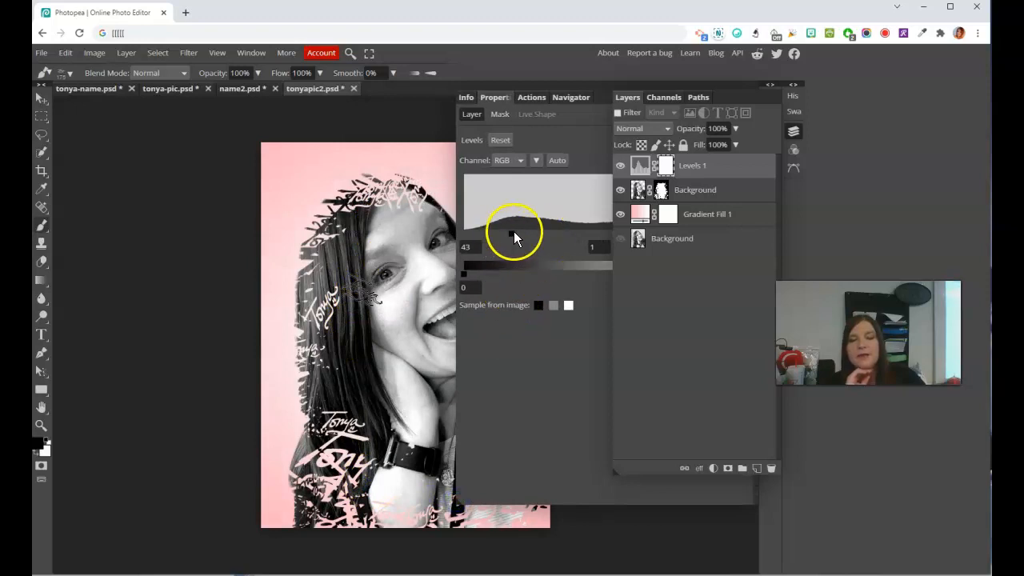
# Step: Brighten the midtones in the Levels adjustment to a gamma of 1.31
pyautogui.moveTo(617, 474); pyautogui.dragTo(738, 471)
pyautogui.click(695, 251)
pyautogui.click(700, 231)
pyautogui.moveTo(630, 234); pyautogui.dragTo(610, 234)
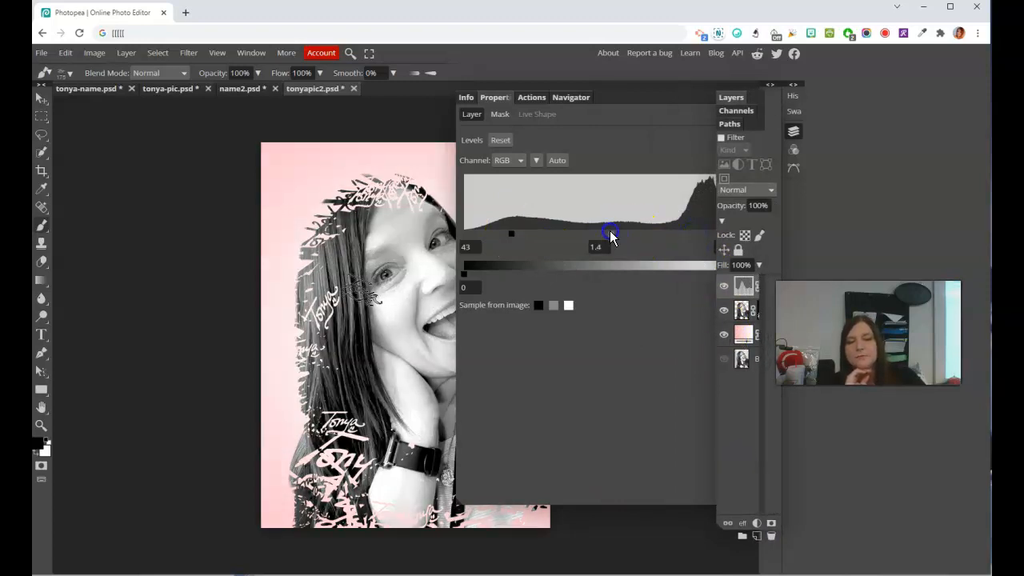
pyautogui.moveTo(461, 502); pyautogui.dragTo(616, 479)
pyautogui.moveTo(718, 526); pyautogui.dragTo(555, 507)
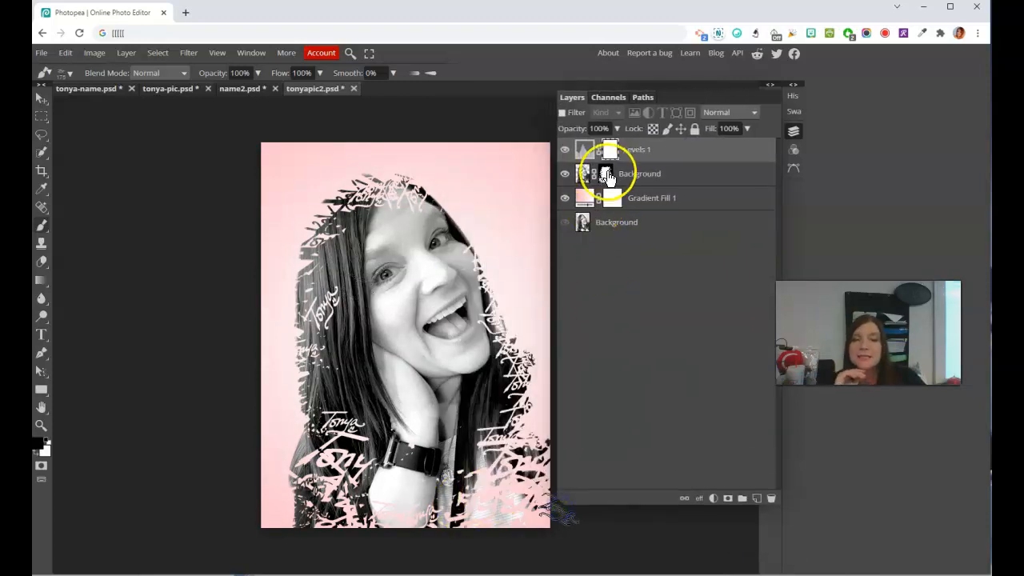
# Step: Try the Multiply, Screen, Overlay, Vivid Light, Darken and Color Burn blend modes on the masked portrait layer
pyautogui.click(610, 175)
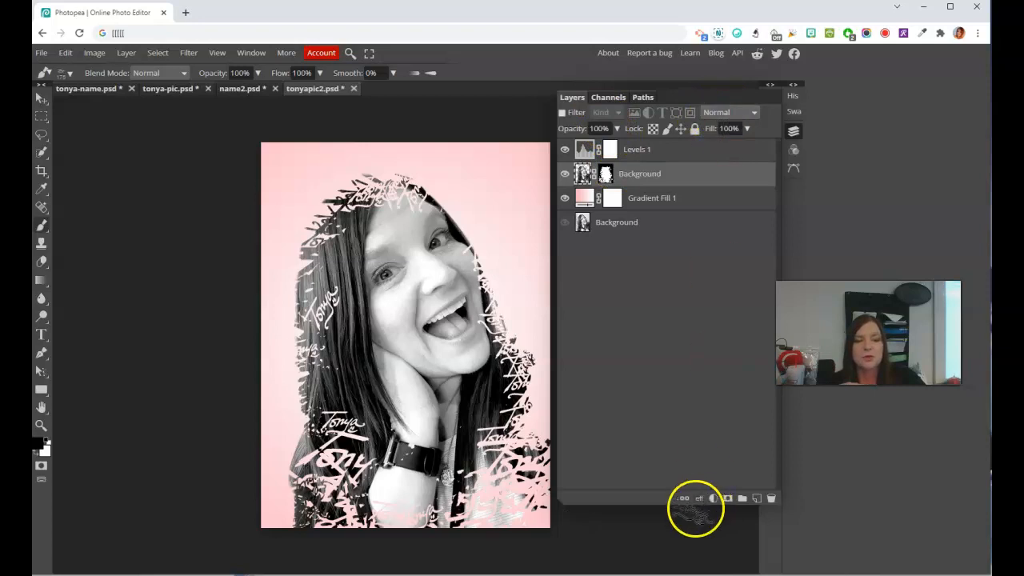
pyautogui.moveTo(567, 503); pyautogui.dragTo(601, 540)
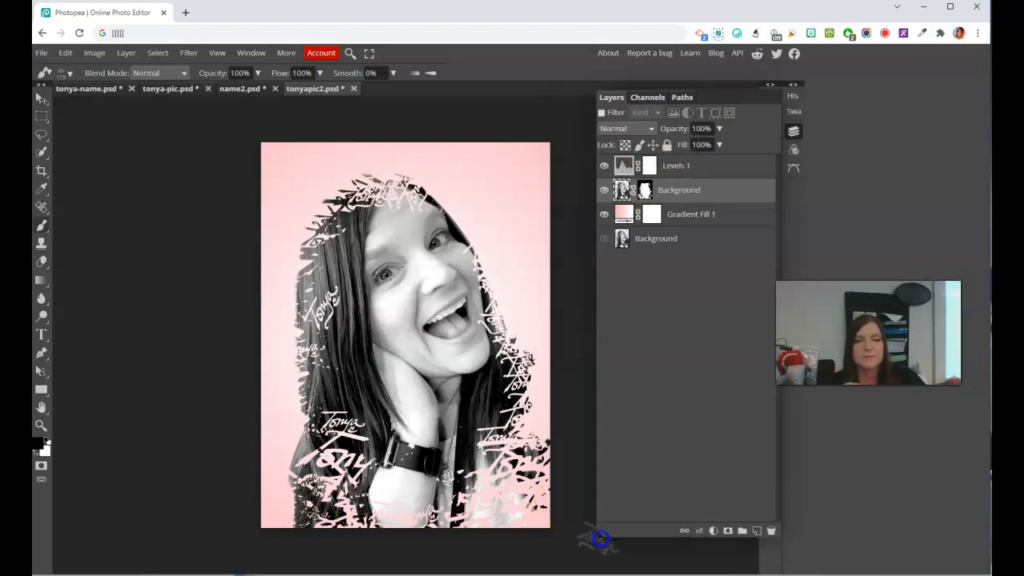
pyautogui.click(629, 128)
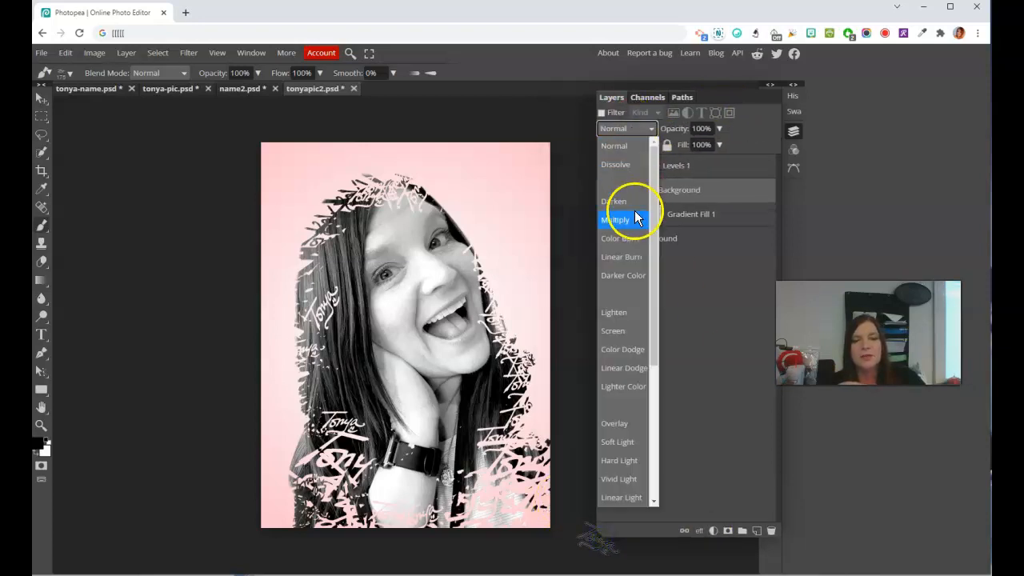
pyautogui.click(627, 218)
pyautogui.click(637, 136)
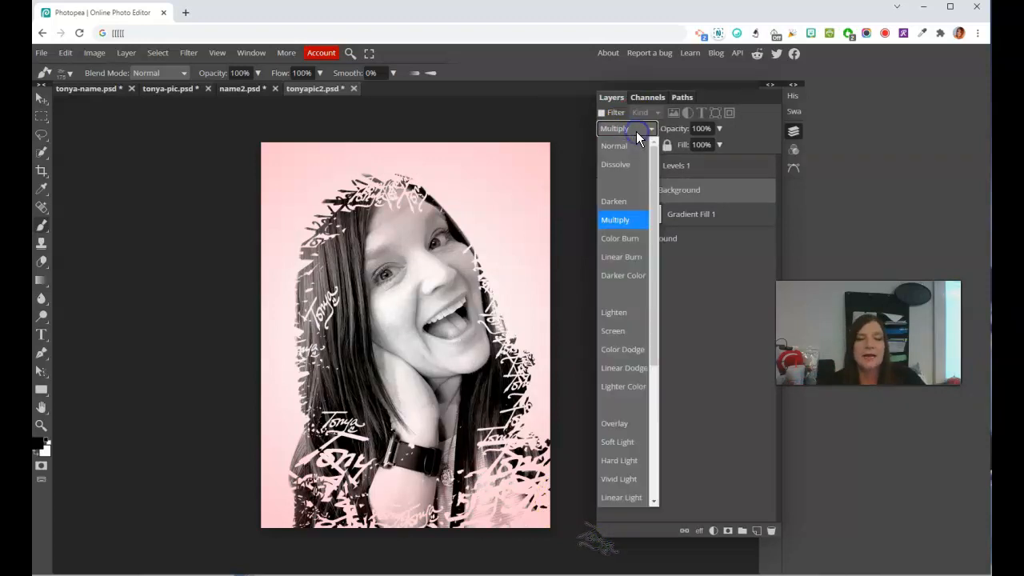
pyautogui.click(628, 337)
pyautogui.click(630, 128)
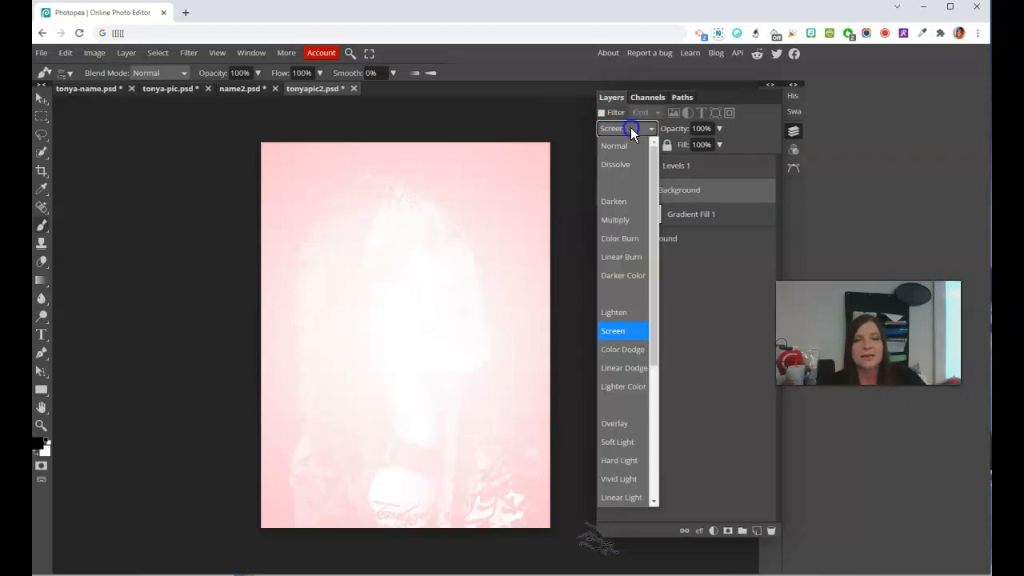
pyautogui.click(627, 424)
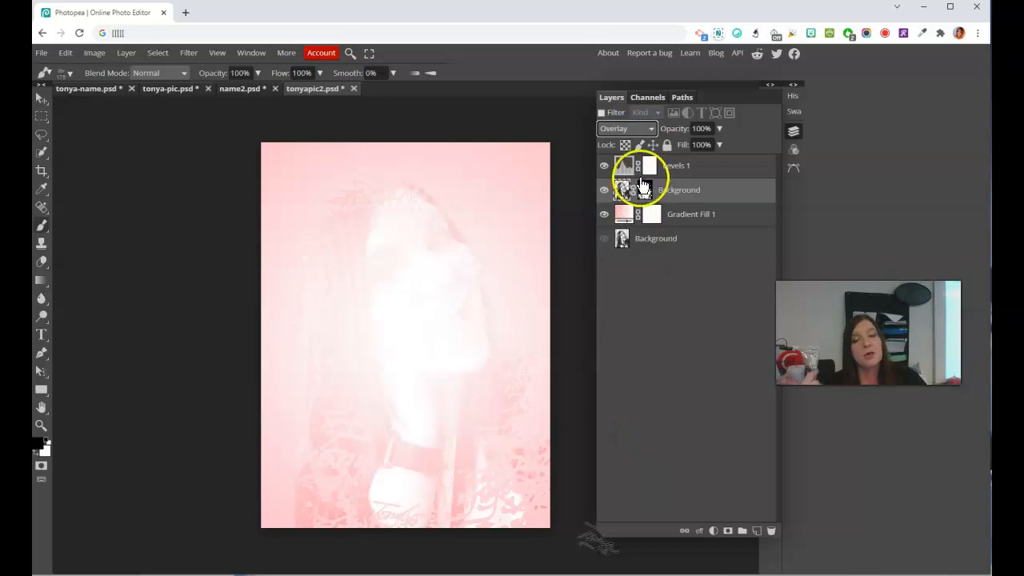
pyautogui.click(625, 130)
pyautogui.click(619, 478)
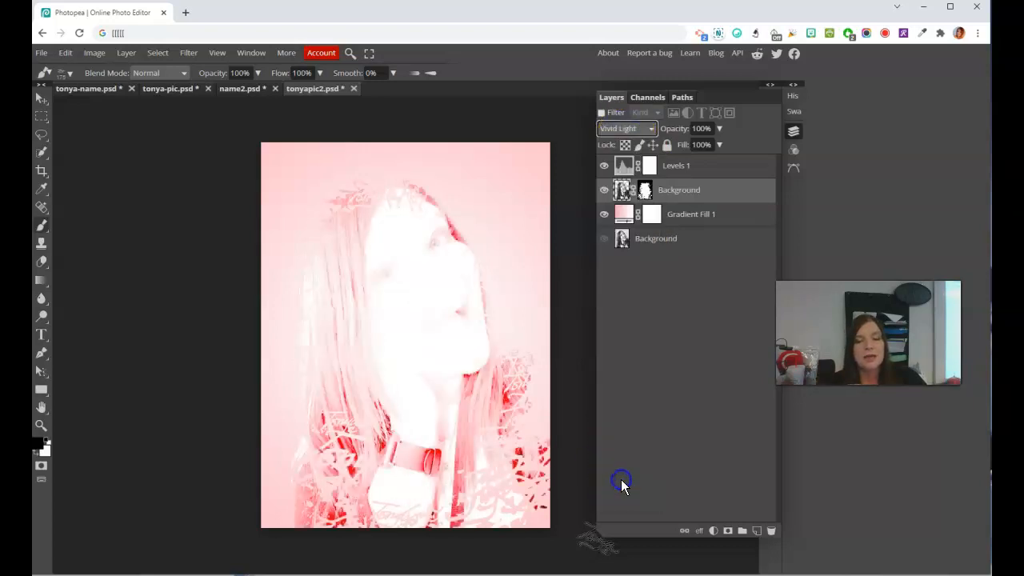
pyautogui.click(633, 130)
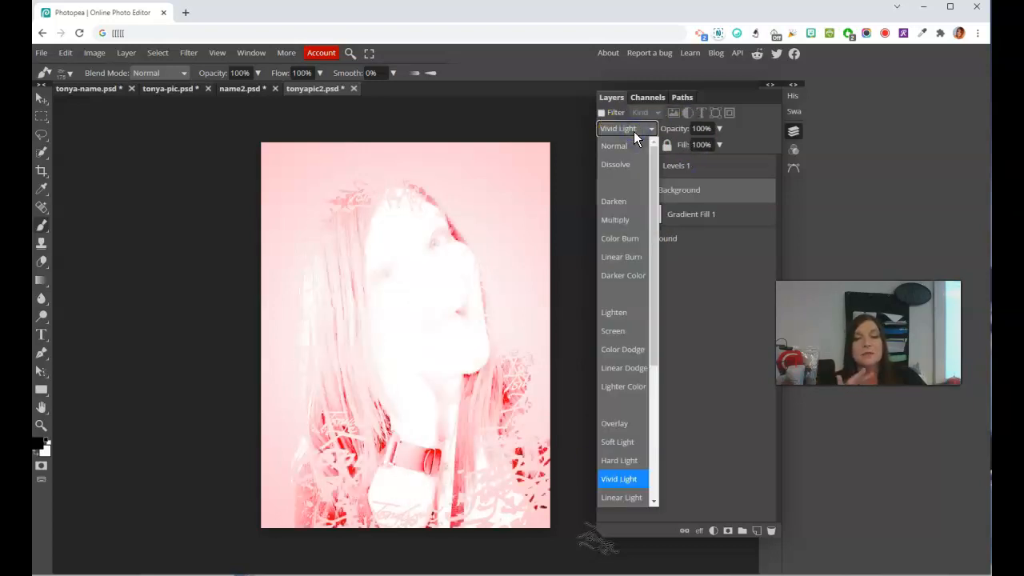
pyautogui.click(617, 203)
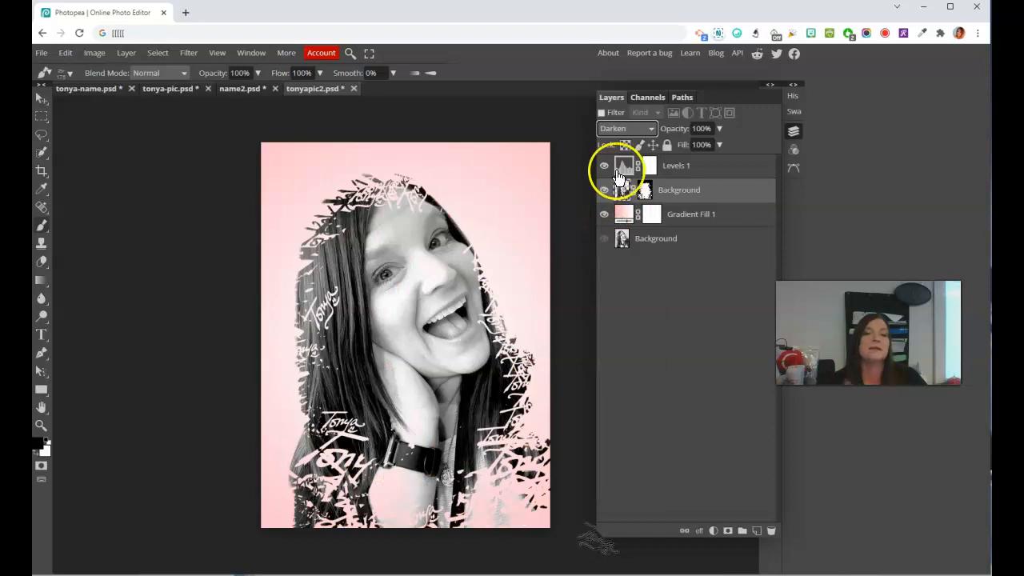
pyautogui.click(623, 129)
pyautogui.click(622, 239)
# Step: Set the masked portrait layer's blend mode to Linear Burn and its opacity to 82%
pyautogui.click(623, 128)
pyautogui.click(620, 256)
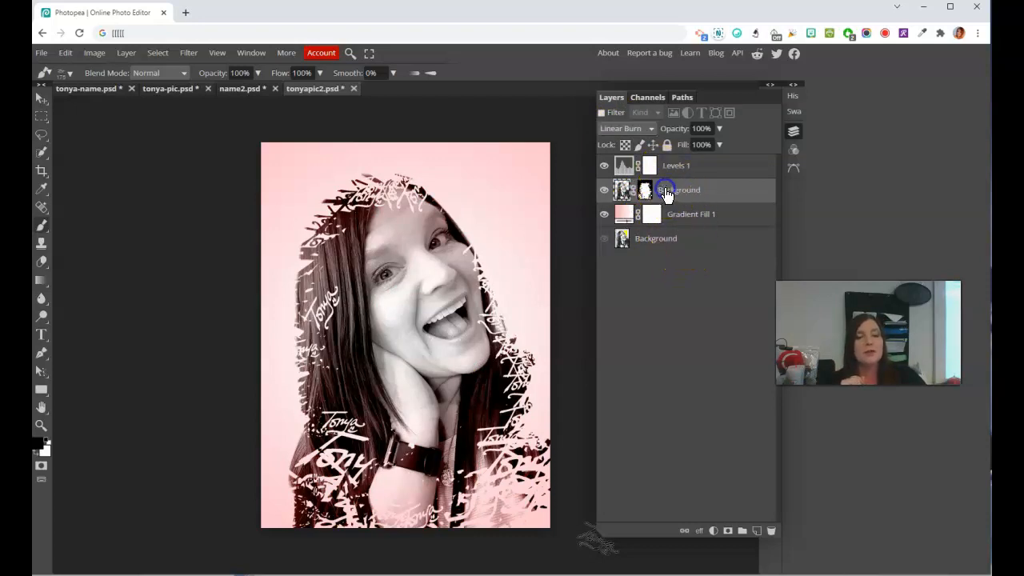
pyautogui.moveTo(681, 128); pyautogui.dragTo(668, 132)
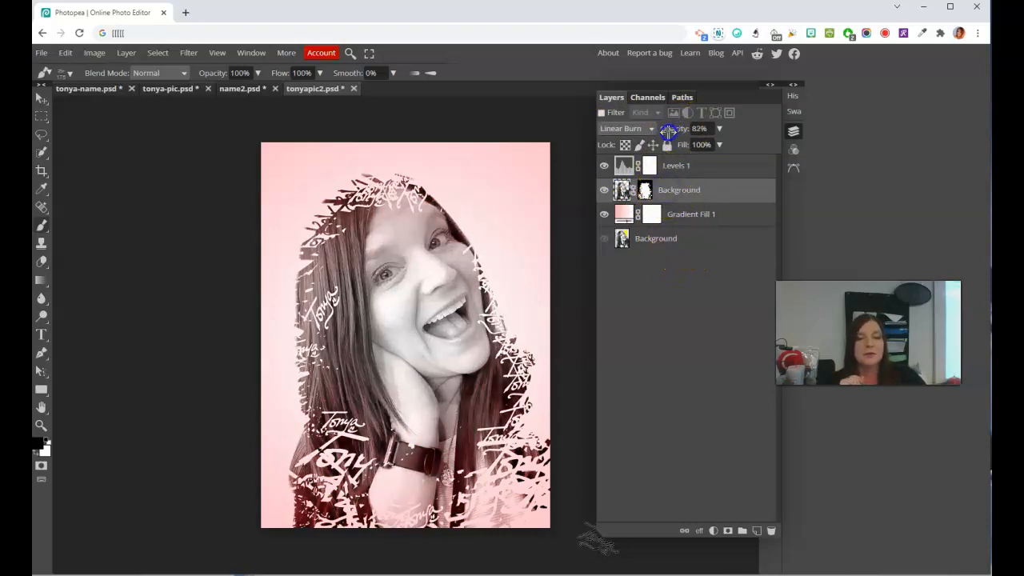
# Step: Reopen the Levels adjustment layer's settings and raise its black input level to 89
pyautogui.click(626, 164)
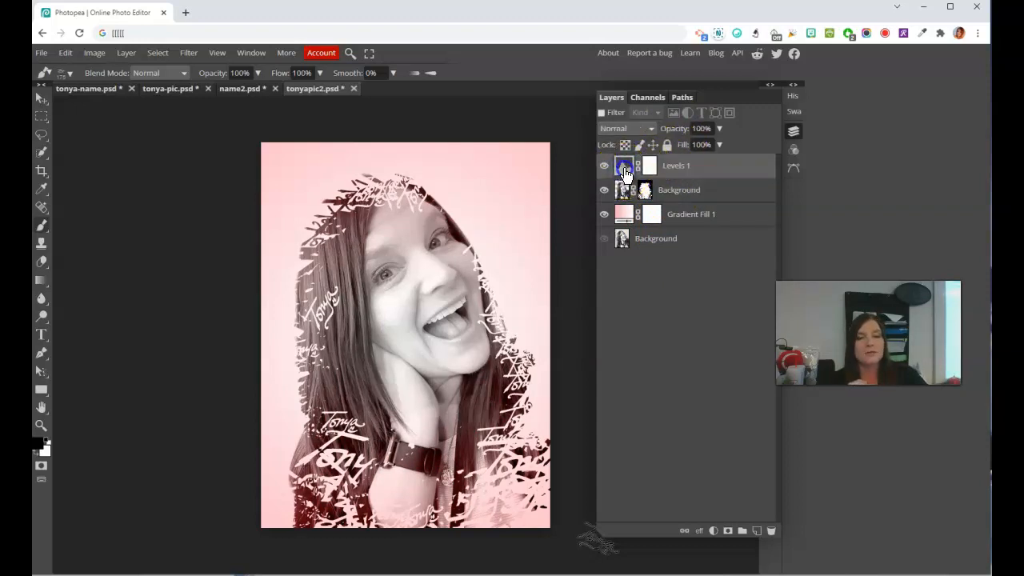
pyautogui.click(771, 86)
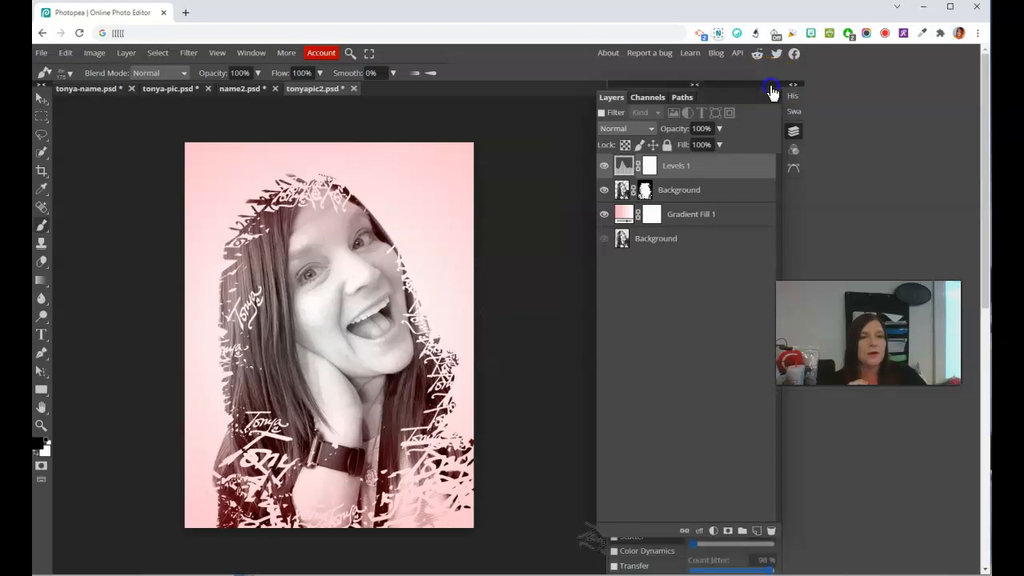
pyautogui.click(771, 88)
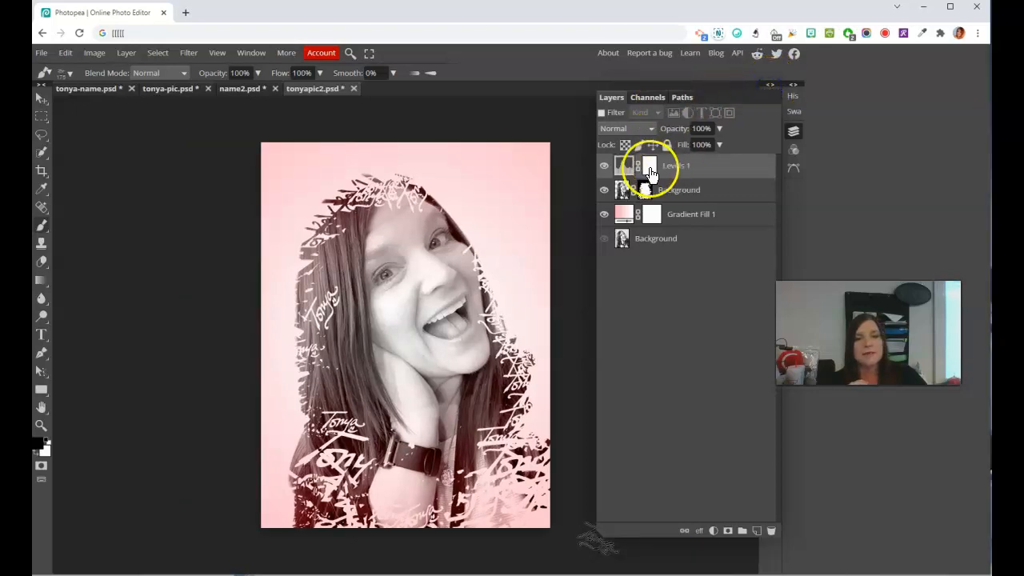
pyautogui.click(622, 169)
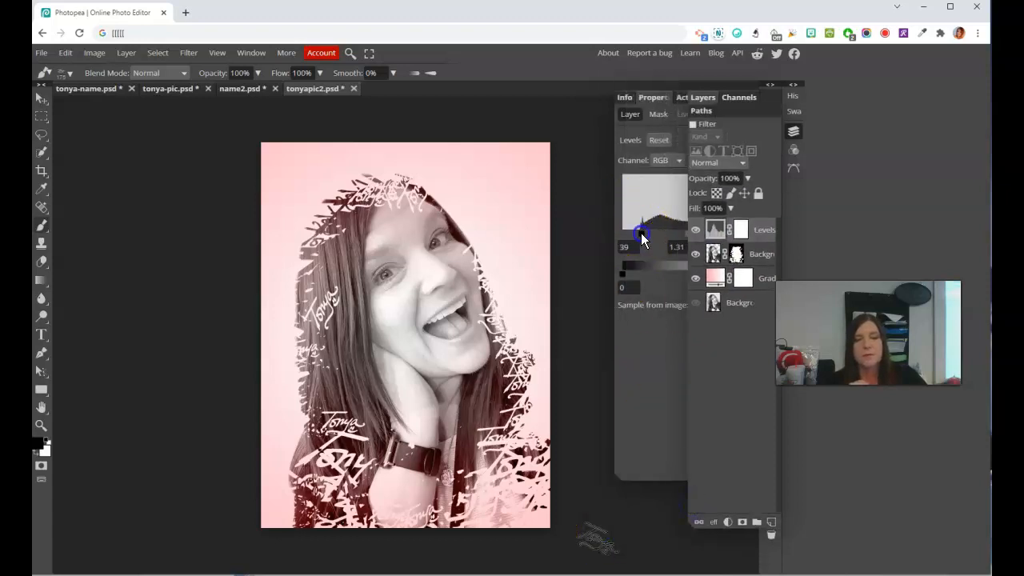
pyautogui.moveTo(642, 238); pyautogui.dragTo(667, 239)
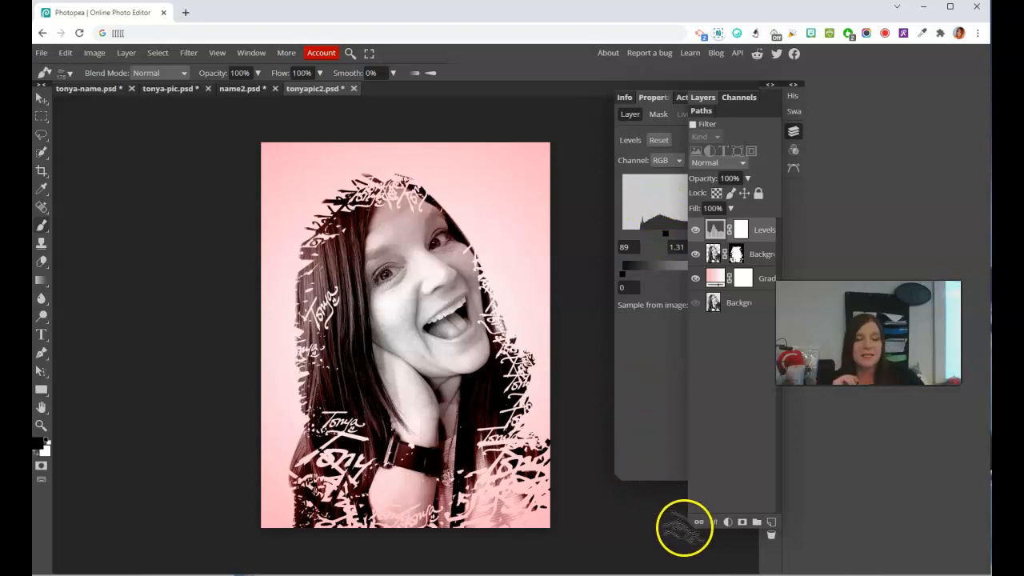
pyautogui.moveTo(690, 522); pyautogui.dragTo(582, 487)
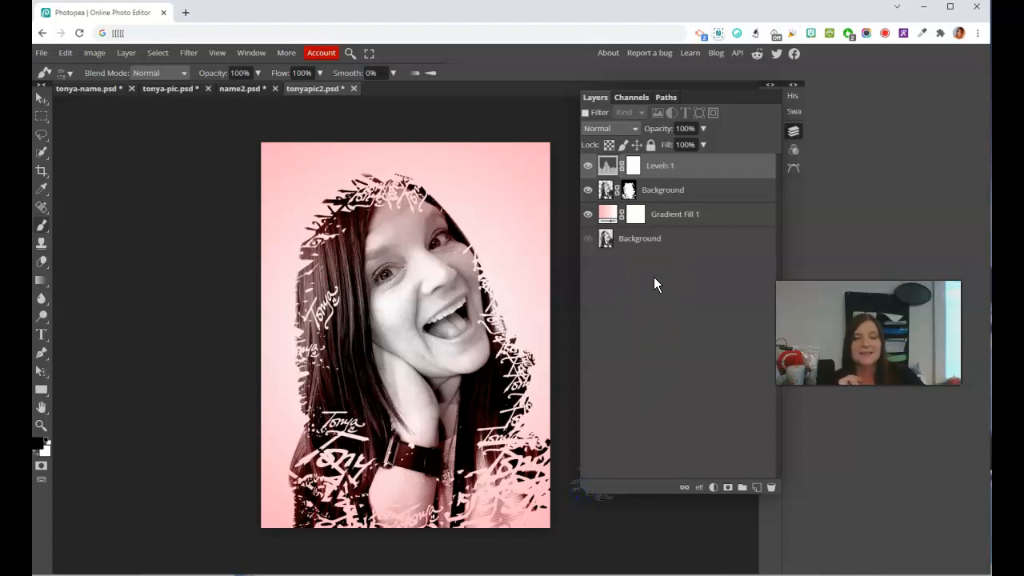